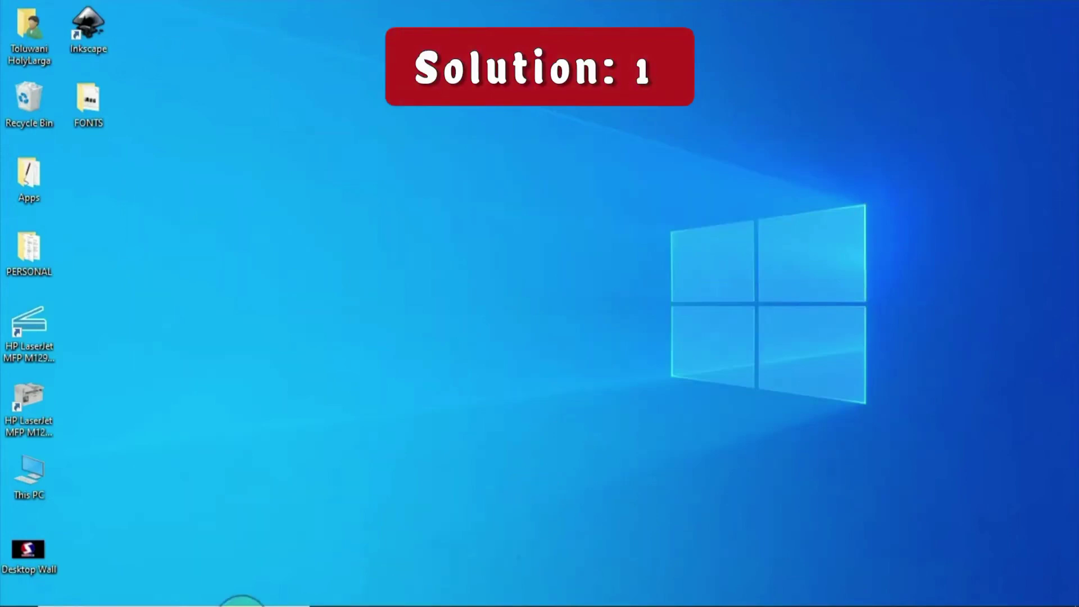
Step: Search 'cont' to open Control Panel, then go to Network and Internet > Internet Options
{"action": "left_click", "coordinate": [193, 595]}
{"action": "type", "text": "cont"}
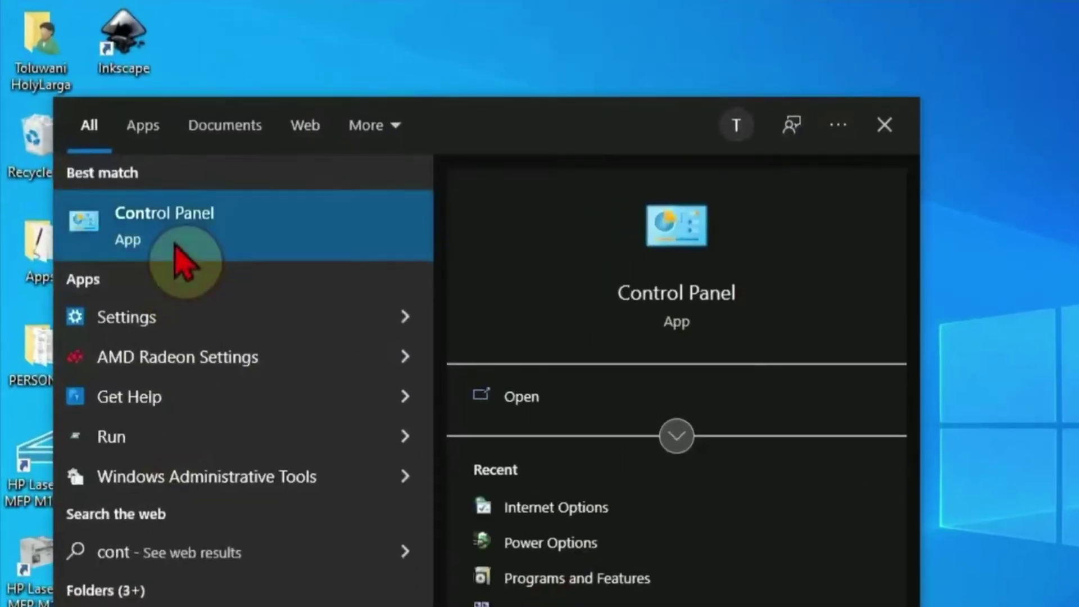
{"action": "left_click", "coordinate": [179, 260]}
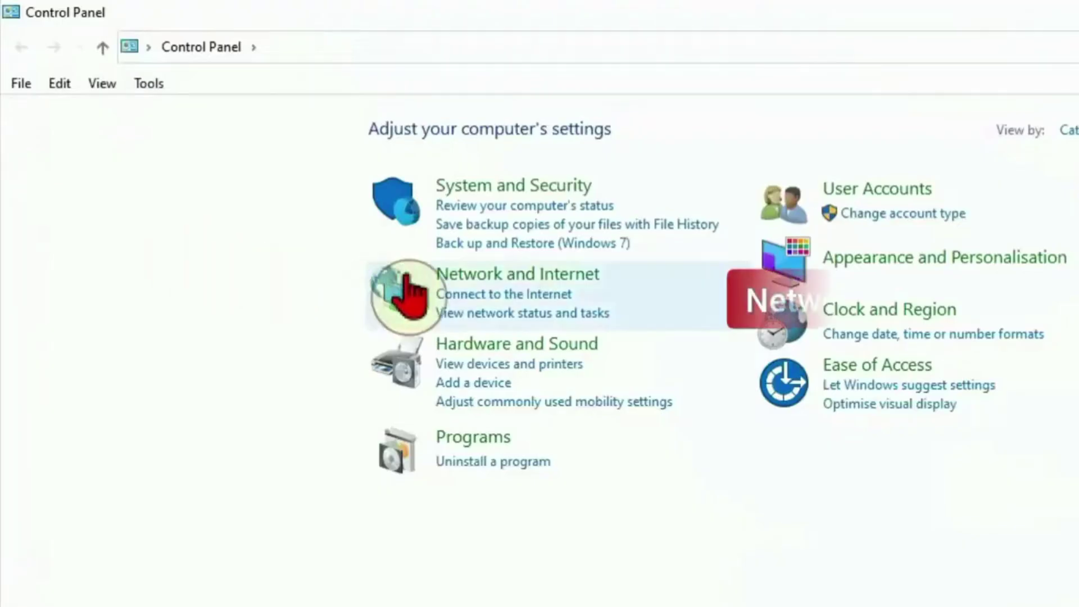
{"action": "left_click", "coordinate": [597, 280]}
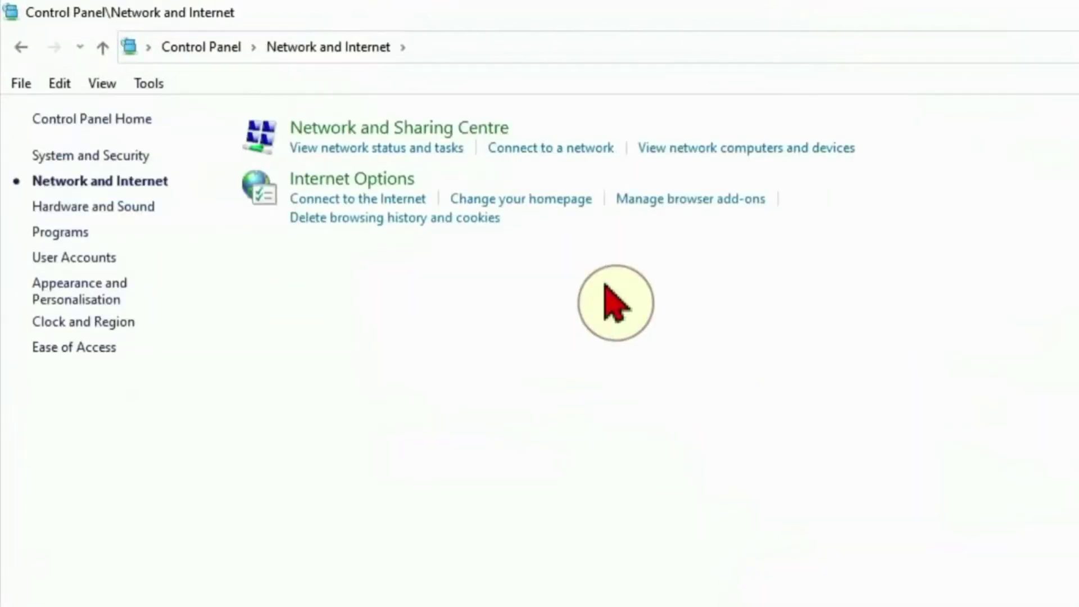
{"action": "left_click", "coordinate": [371, 183]}
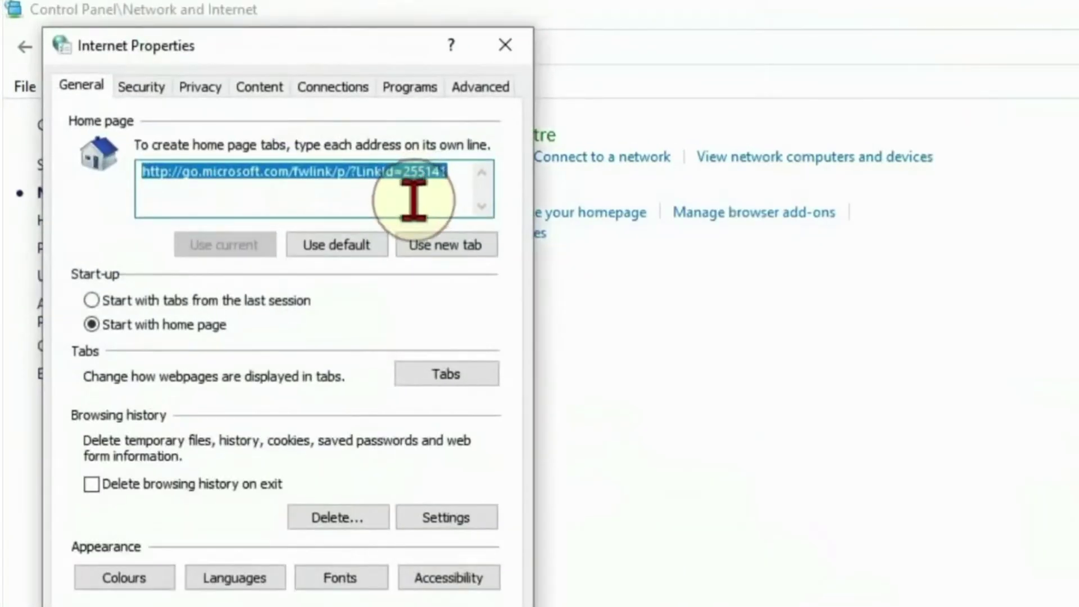
Step: Reset all Internet Explorer settings to defaults from the Advanced tab of Internet Properties
{"action": "left_click", "coordinate": [488, 86]}
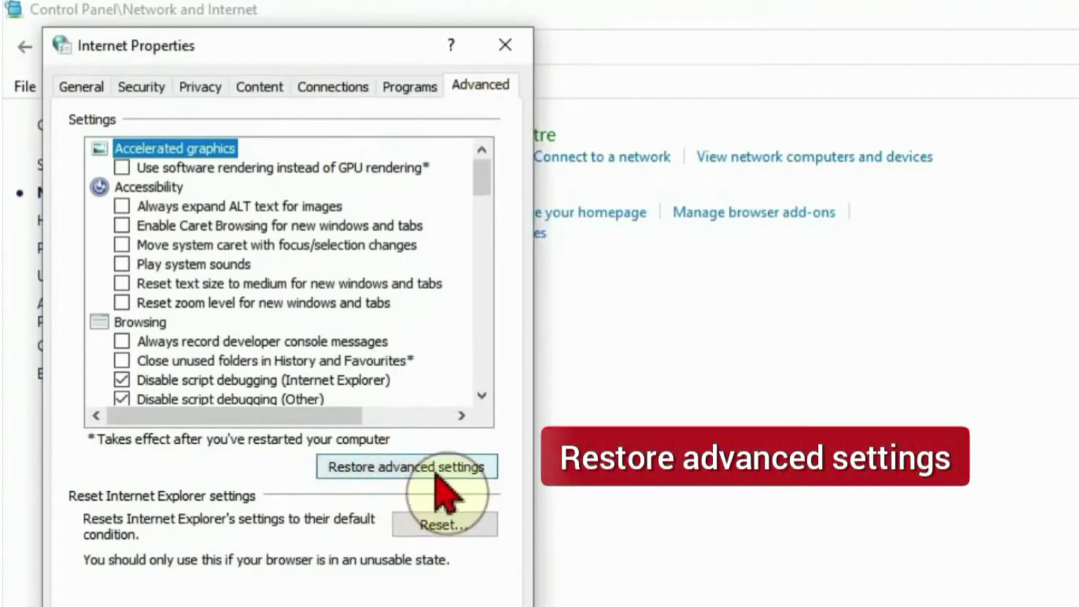
{"action": "left_click", "coordinate": [449, 531]}
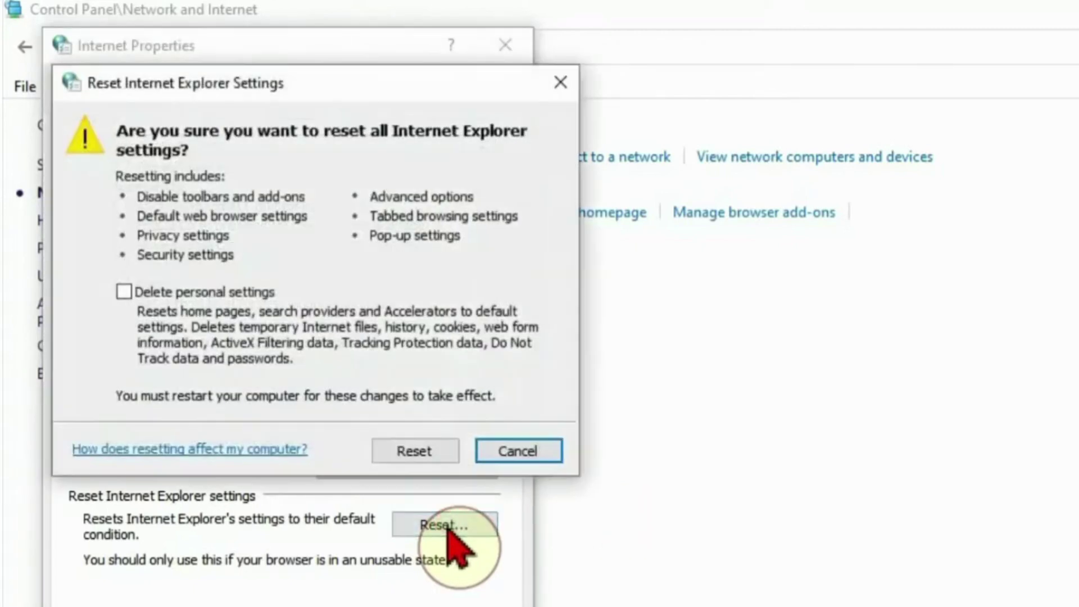
{"action": "left_click", "coordinate": [416, 452]}
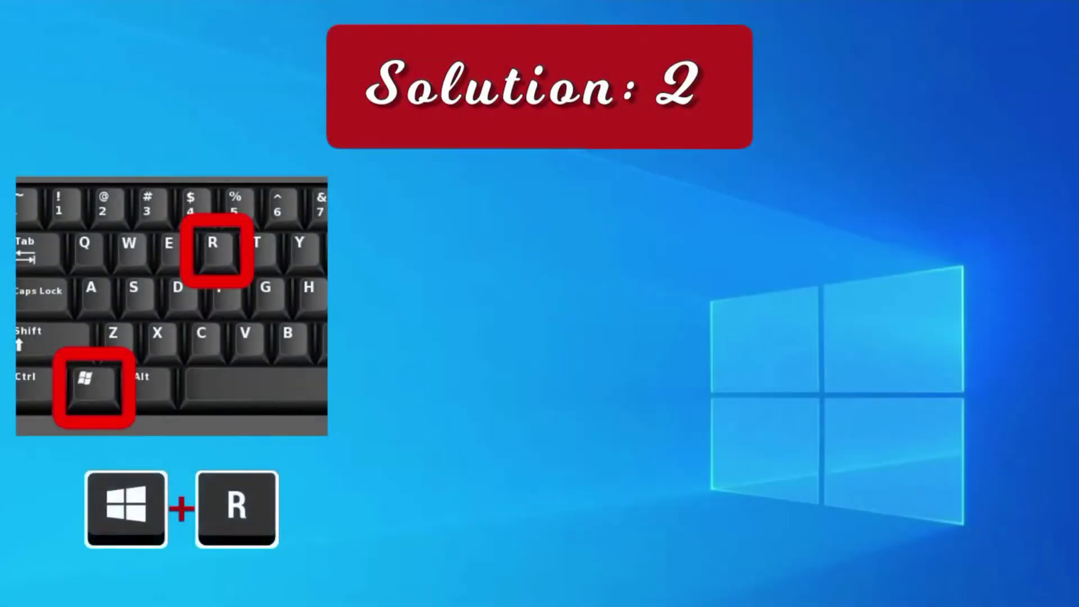
Step: Launch the Services console by running services.msc
{"action": "key", "text": "super+r"}
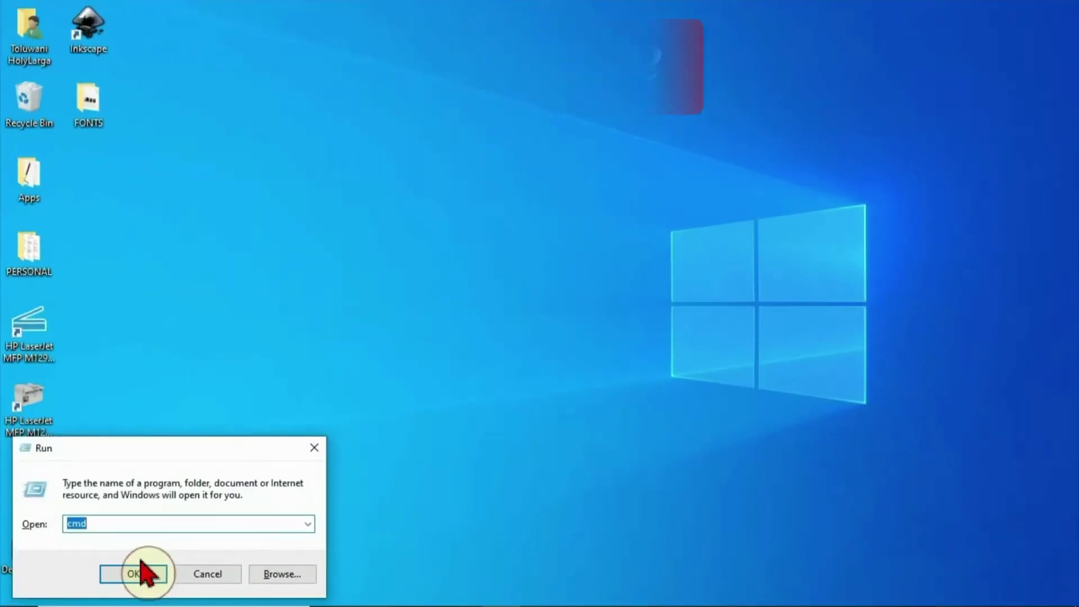
{"action": "type", "text": "ser"}
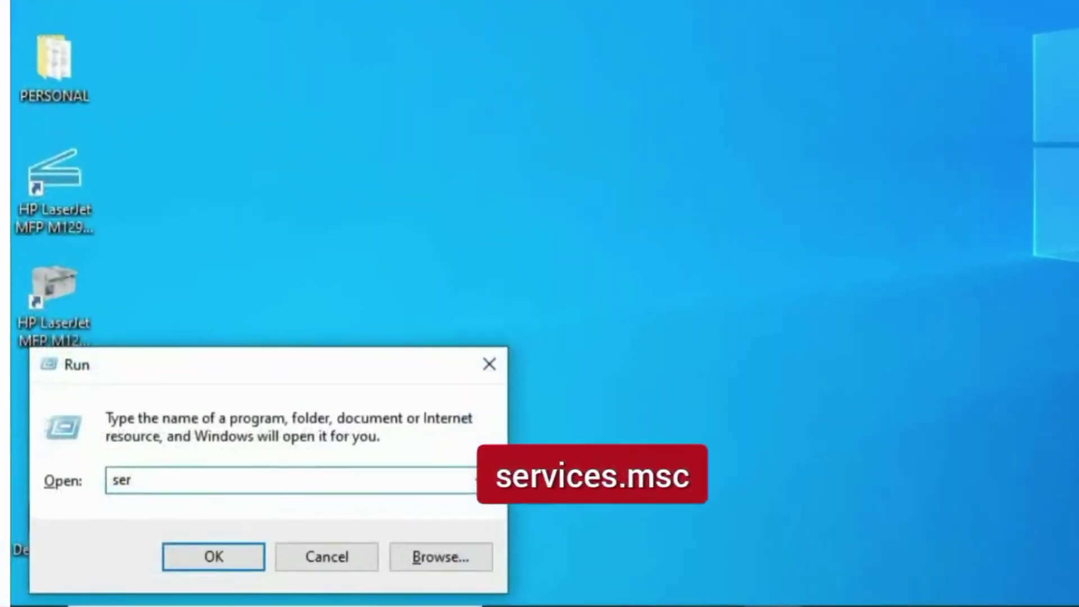
{"action": "type", "text": "vices.msc"}
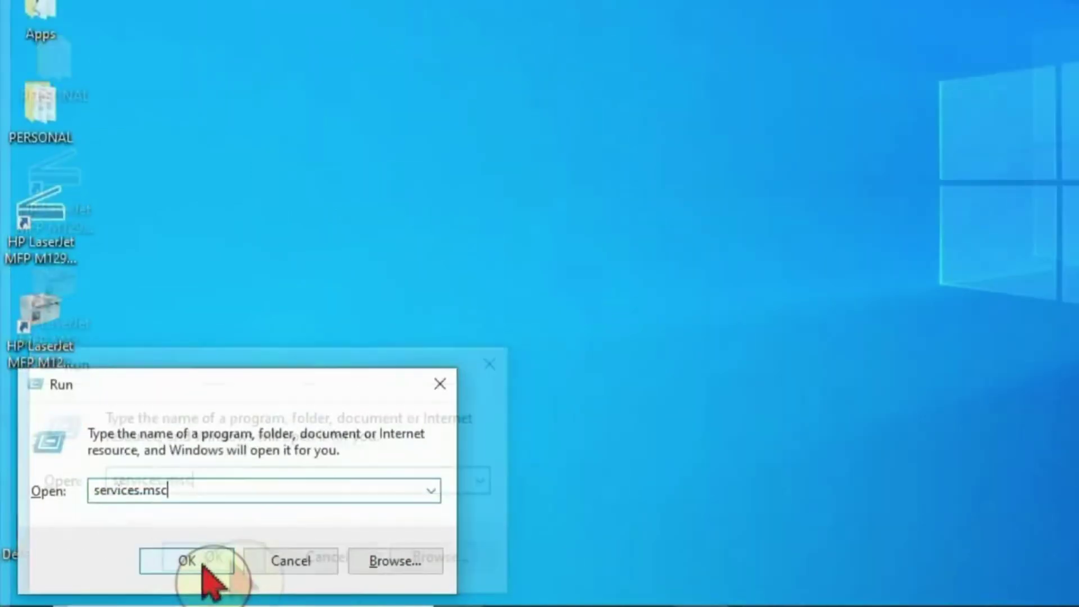
{"action": "left_click", "coordinate": [204, 566]}
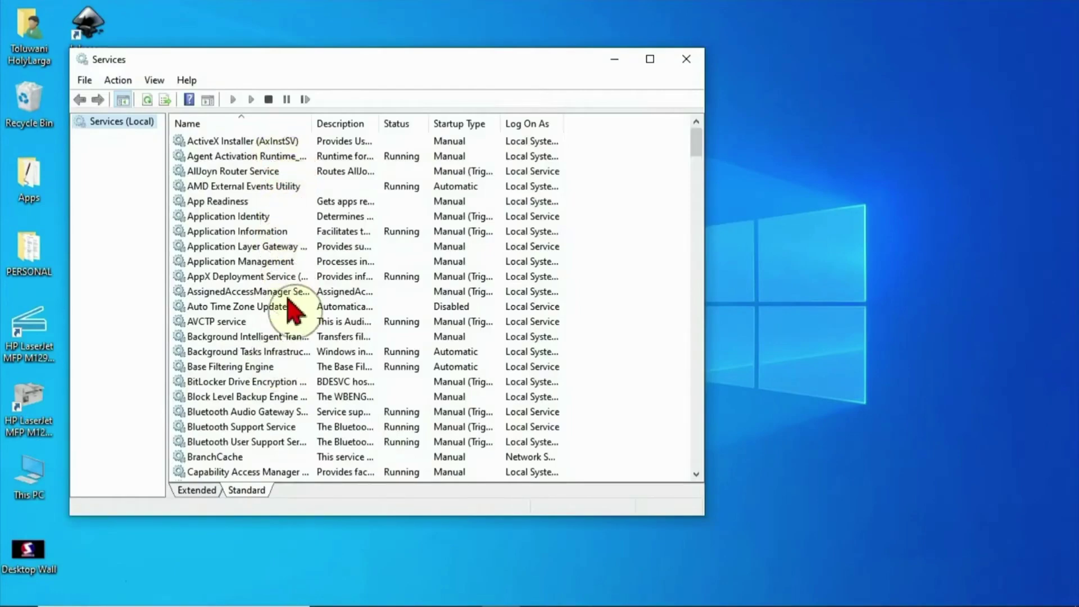
Step: Set the WLAN AutoConfig service's startup type to Automatic in its properties
{"action": "scroll", "coordinate": [292, 393], "scroll_direction": "down", "scroll_amount": 20}
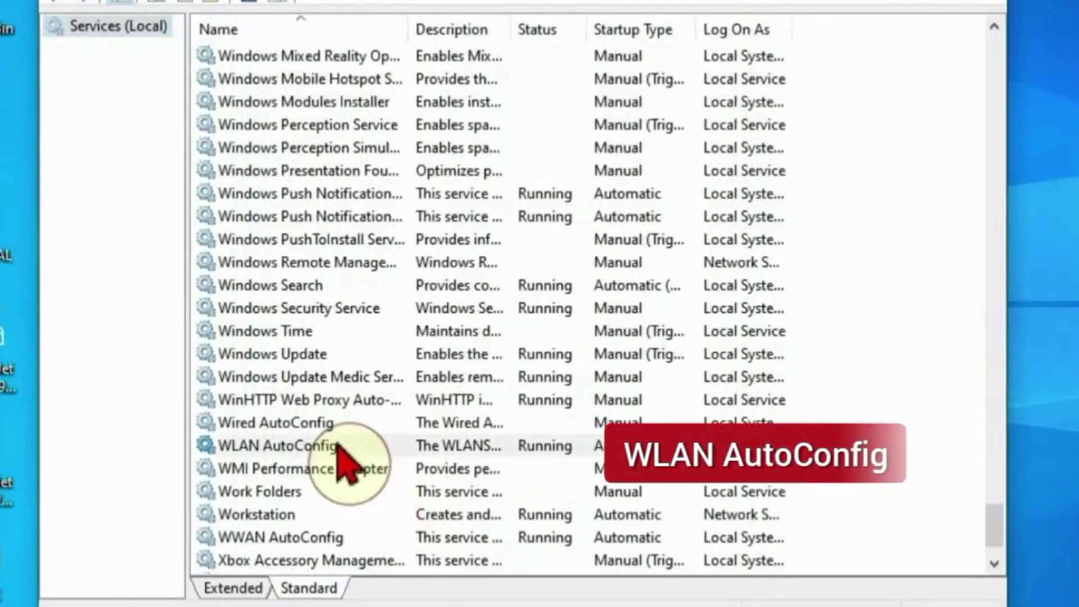
{"action": "left_click", "coordinate": [267, 400]}
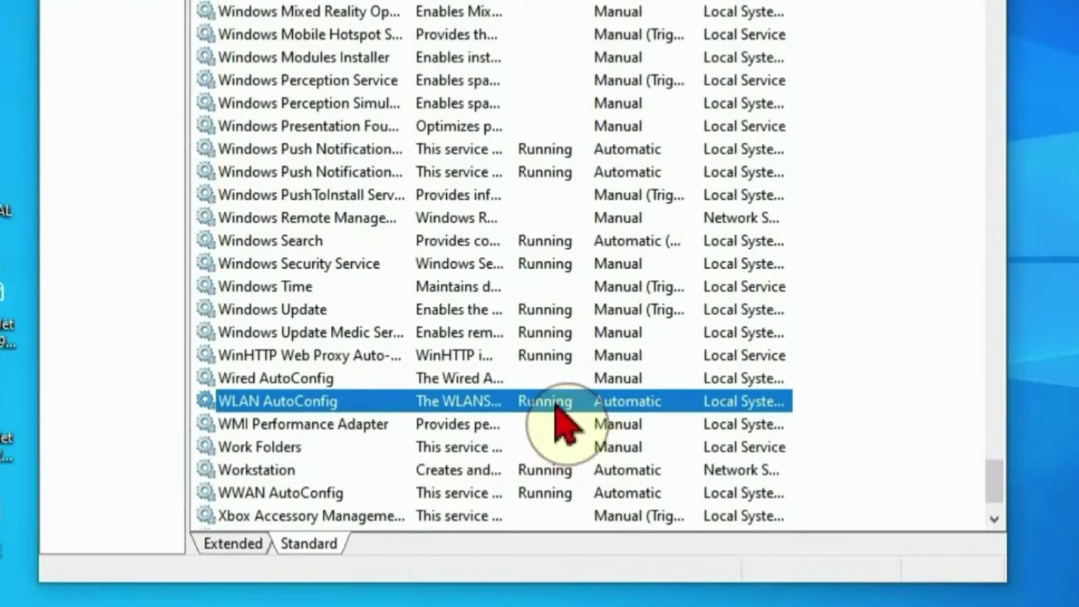
{"action": "right_click", "coordinate": [558, 452]}
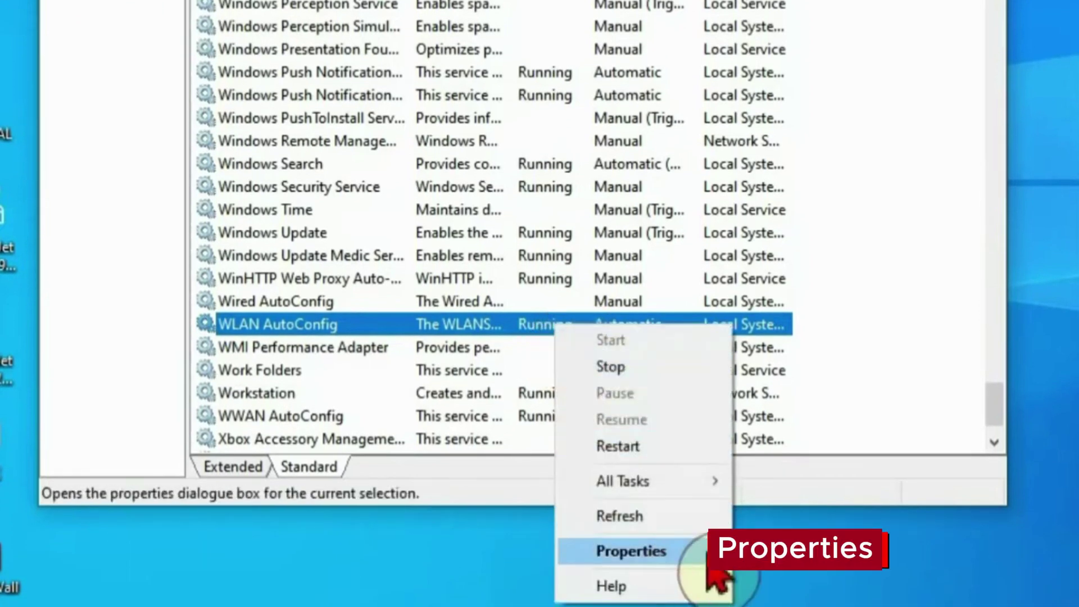
{"action": "left_click", "coordinate": [707, 562]}
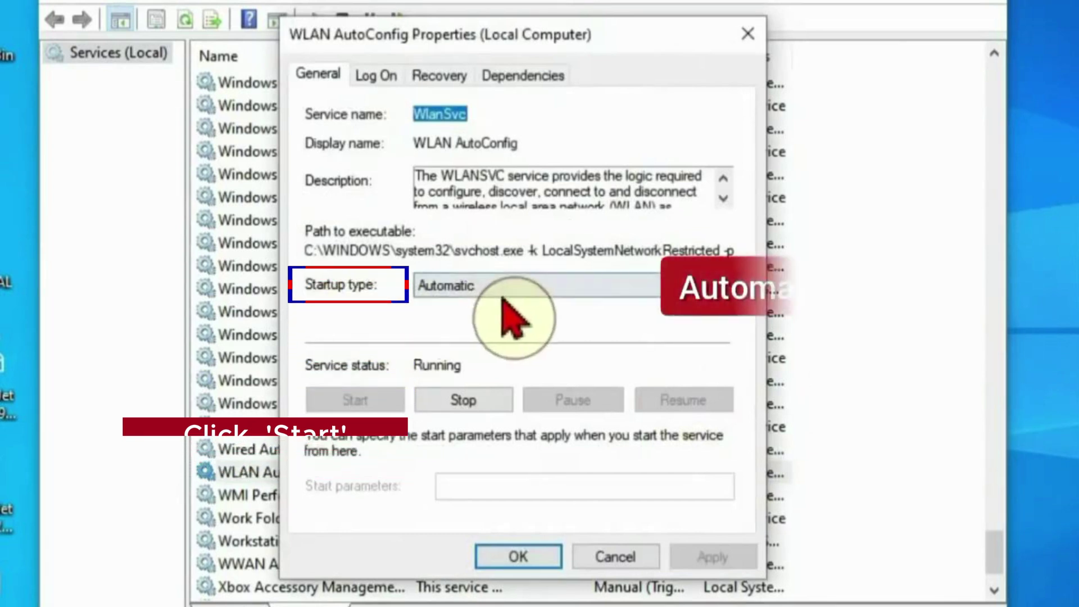
{"action": "left_click", "coordinate": [524, 289]}
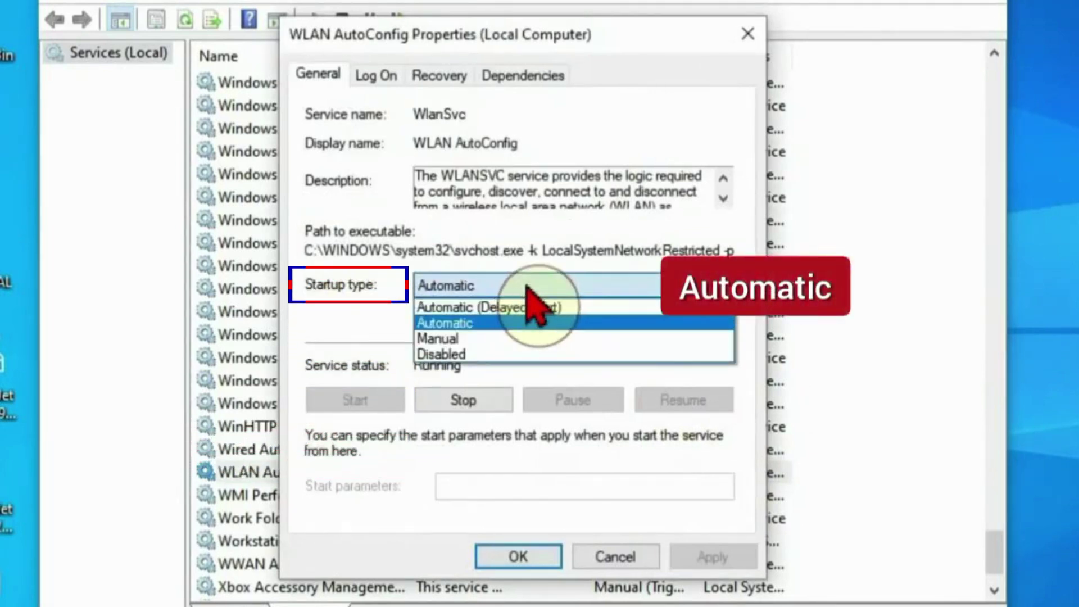
{"action": "left_click", "coordinate": [489, 323]}
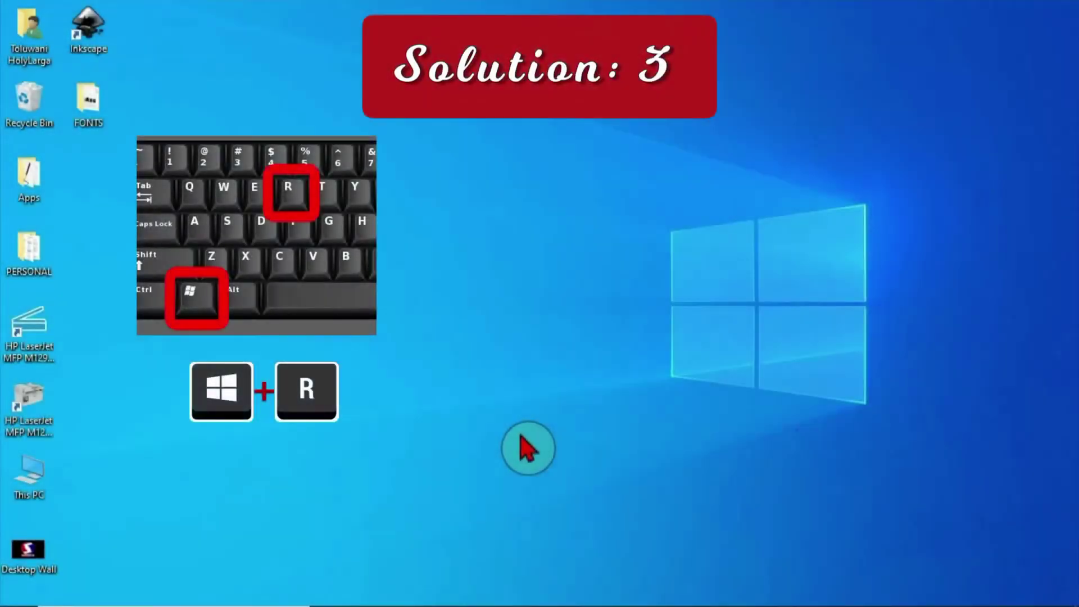
Step: Launch Device Manager from the Run dialog with devmgmt.msc
{"action": "key", "text": "super+r"}
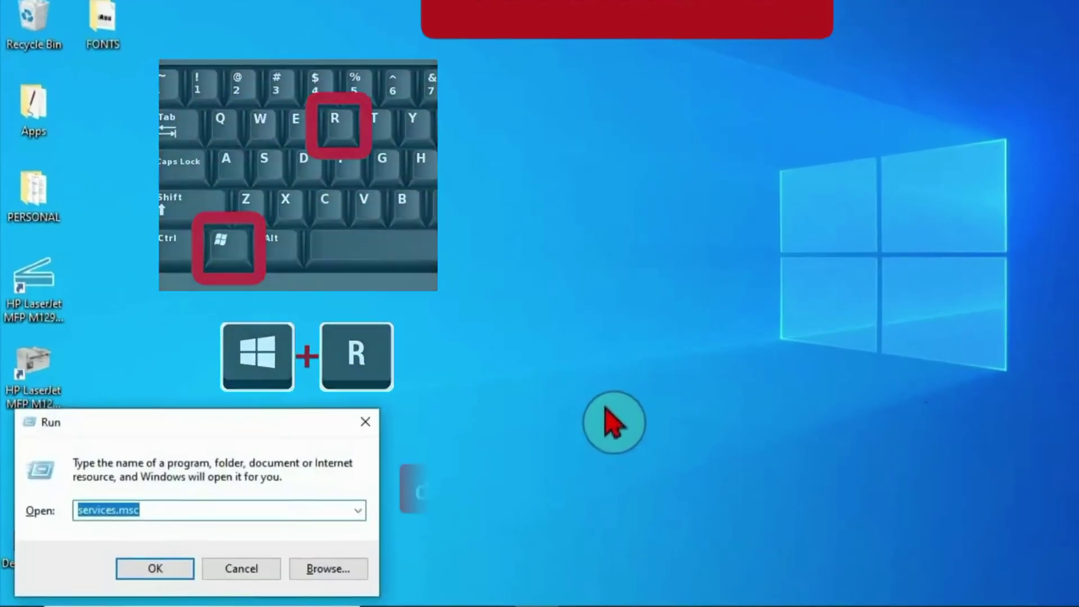
{"action": "type", "text": "devmgmt"}
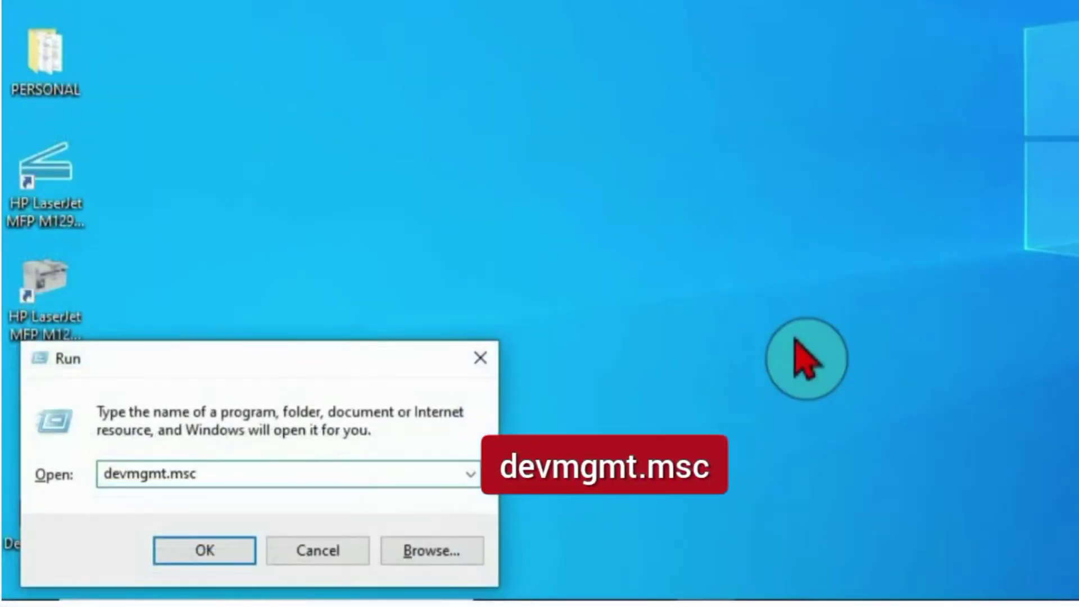
{"action": "left_click", "coordinate": [204, 550]}
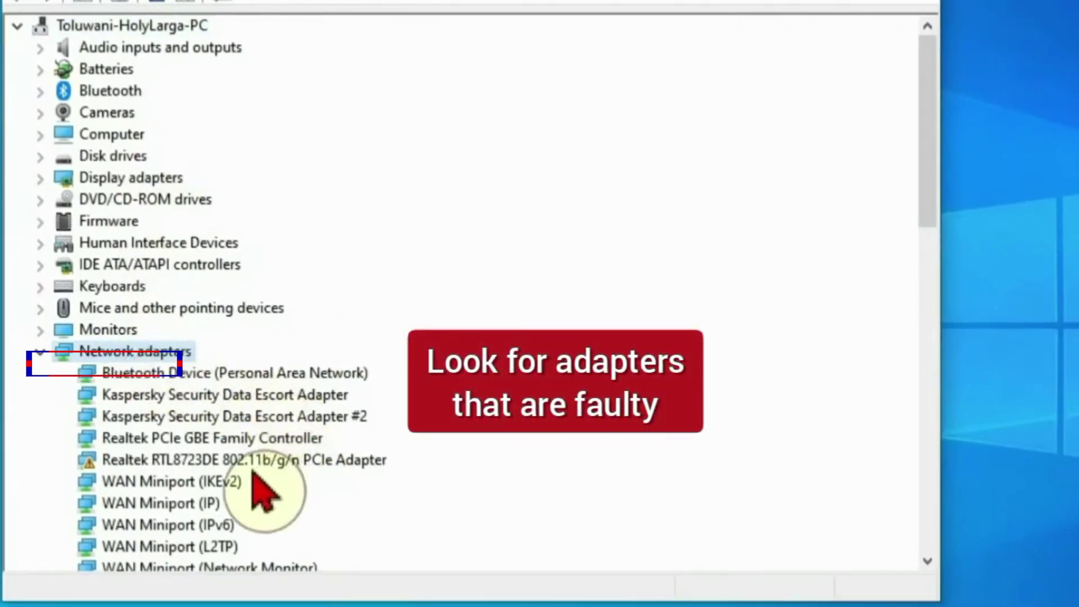
Step: Begin a driver update for the Realtek RTL8723DE 802.11b/g/n PCIe Adapter under Network adapters
{"action": "scroll", "coordinate": [241, 441], "scroll_direction": "down", "scroll_amount": 1}
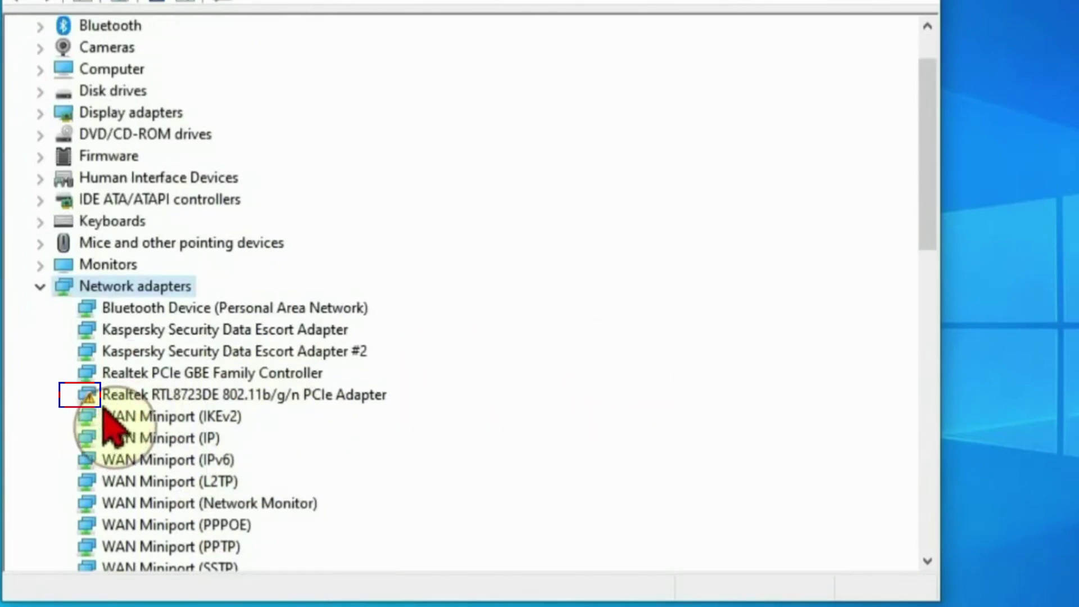
{"action": "right_click", "coordinate": [249, 395]}
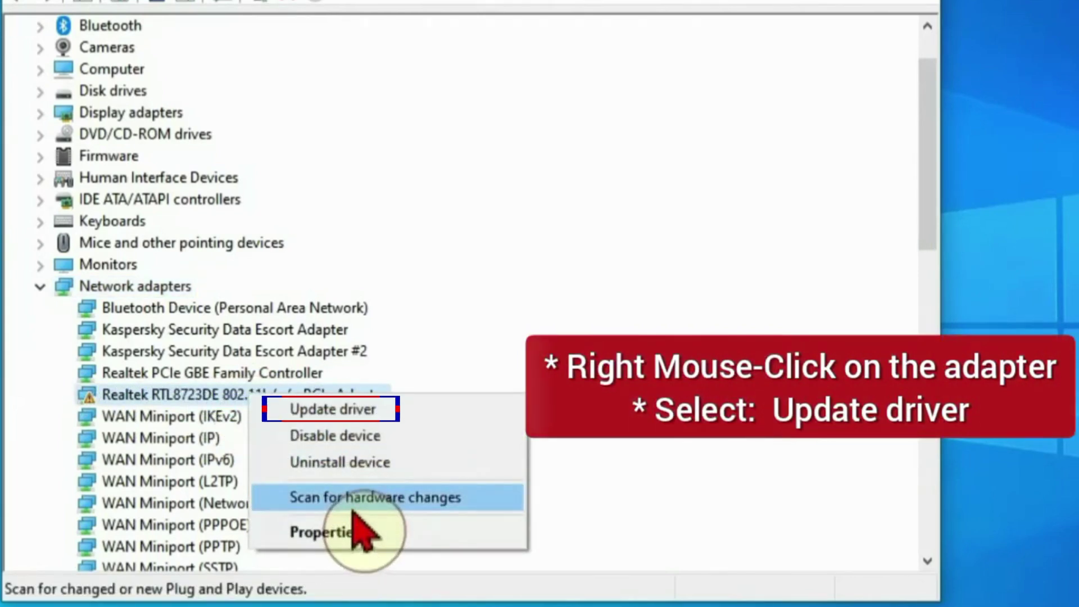
{"action": "left_click", "coordinate": [365, 410]}
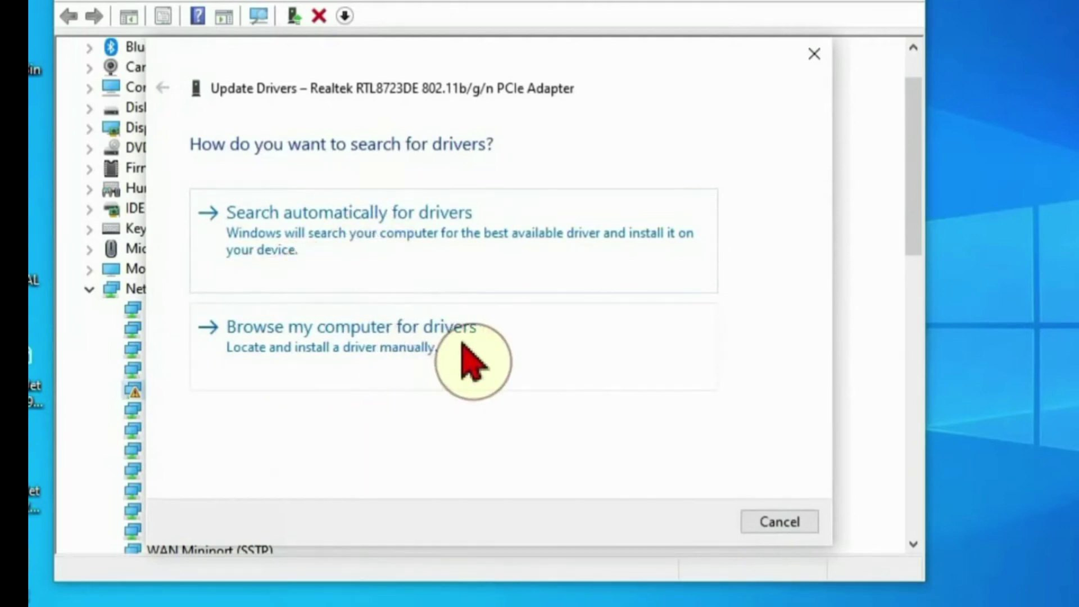
Step: Install the (Microsoft) driver for the Realtek adapter from the list of drivers on this computer
{"action": "left_click", "coordinate": [462, 344]}
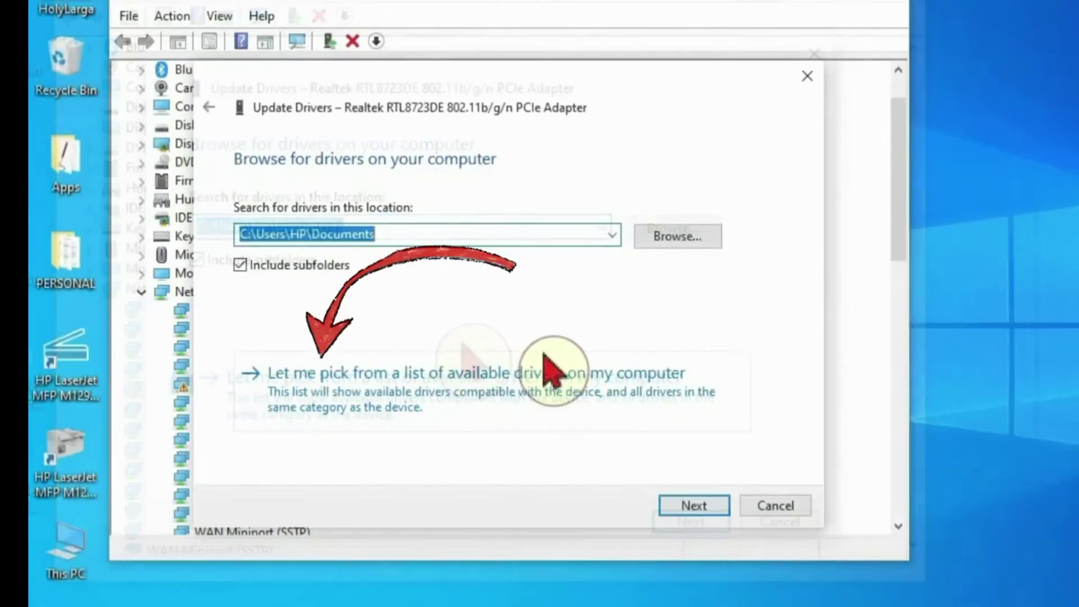
{"action": "left_click", "coordinate": [533, 404]}
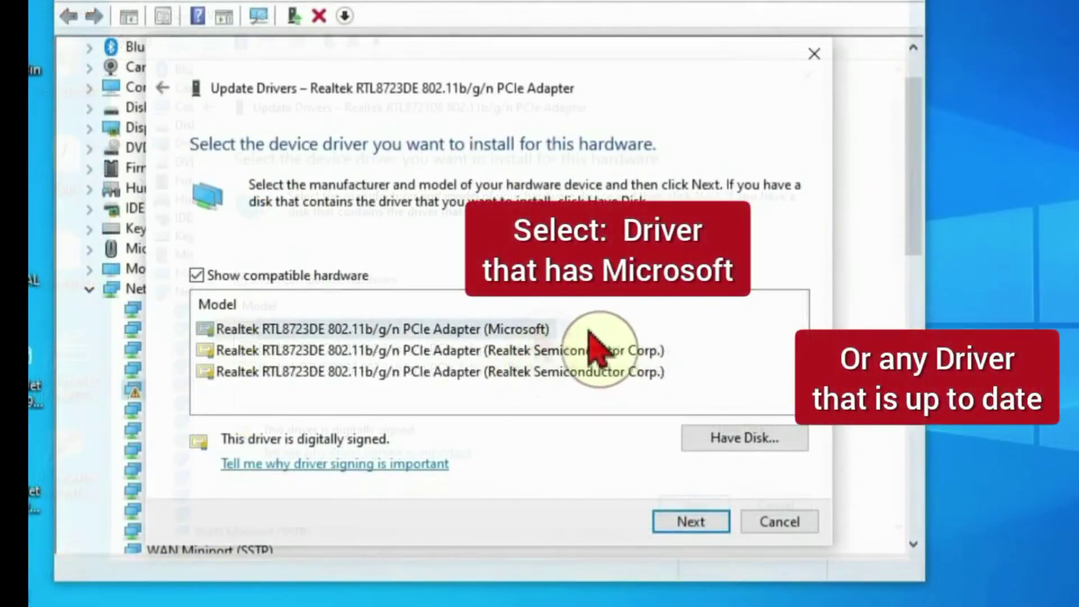
{"action": "left_click", "coordinate": [520, 330]}
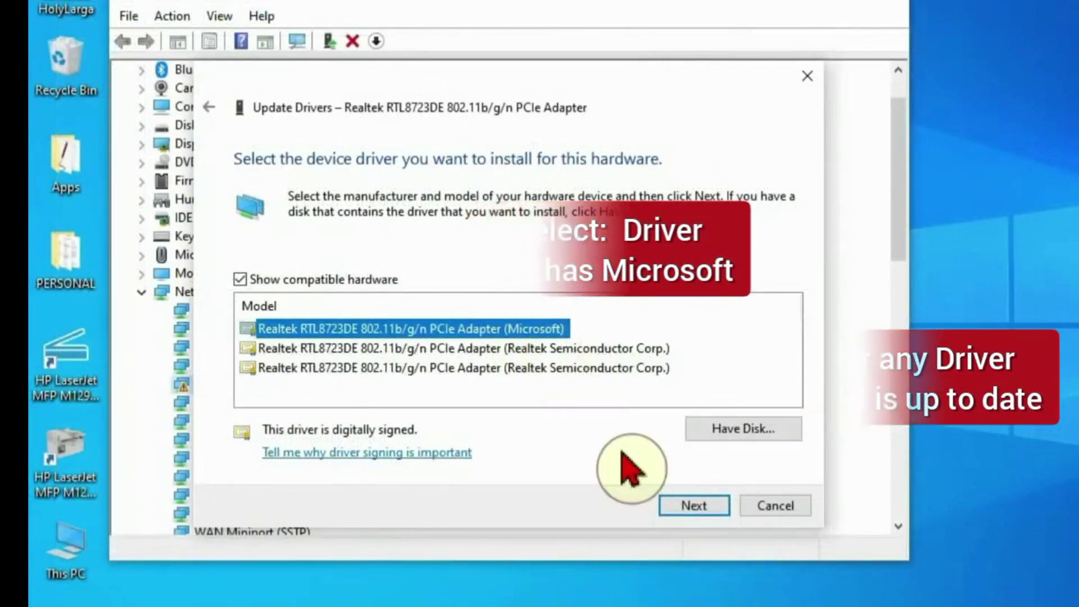
{"action": "left_click", "coordinate": [685, 508]}
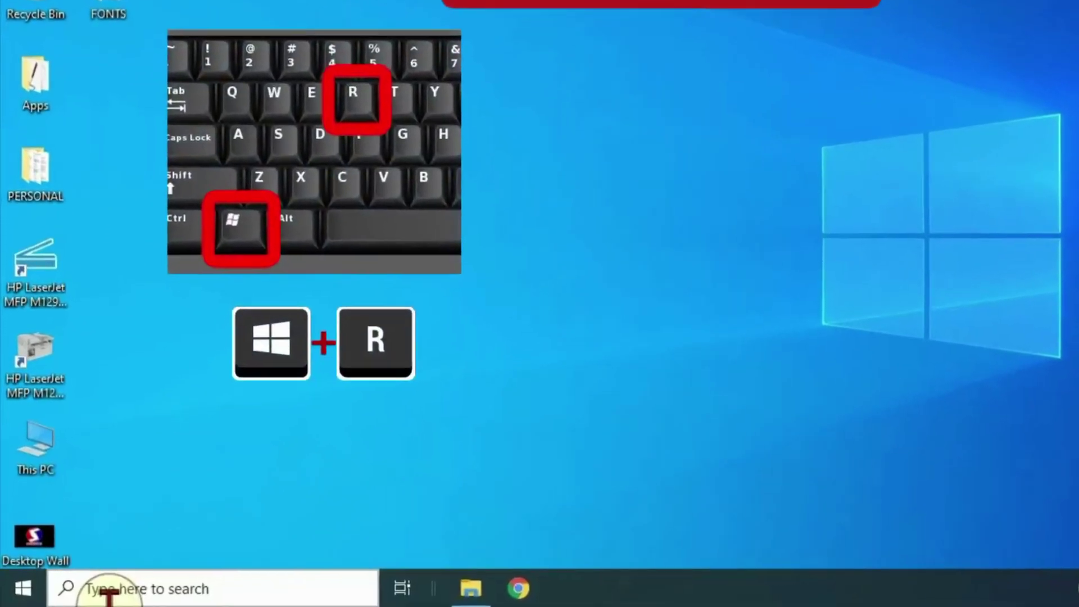
Step: Reopen Device Manager by running devmgmt.msc
{"action": "key", "text": "super+r"}
{"action": "type", "text": "devm"}
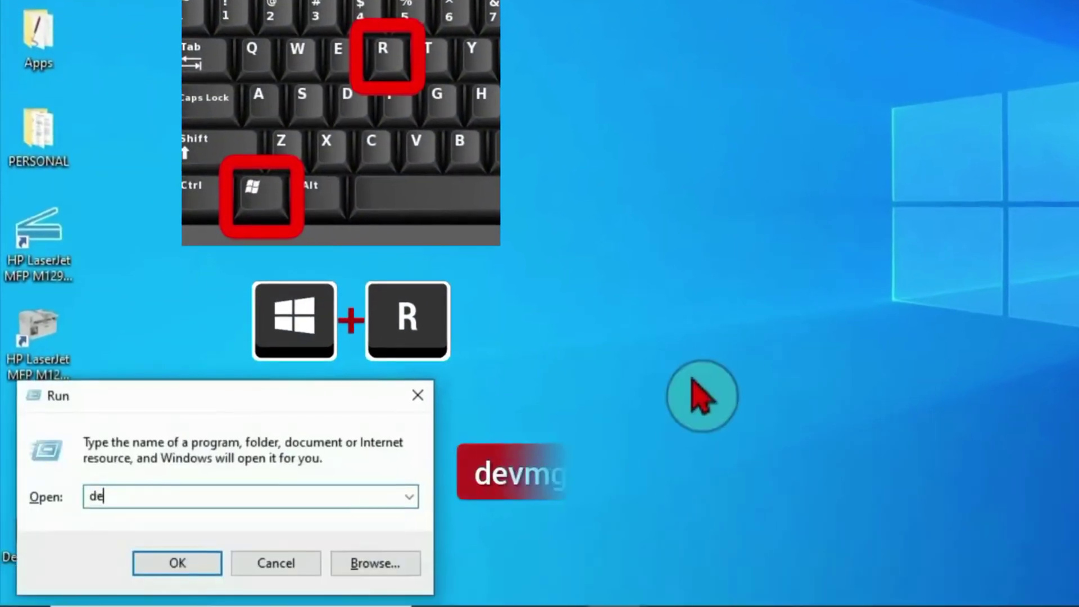
{"action": "type", "text": "gmt.msc"}
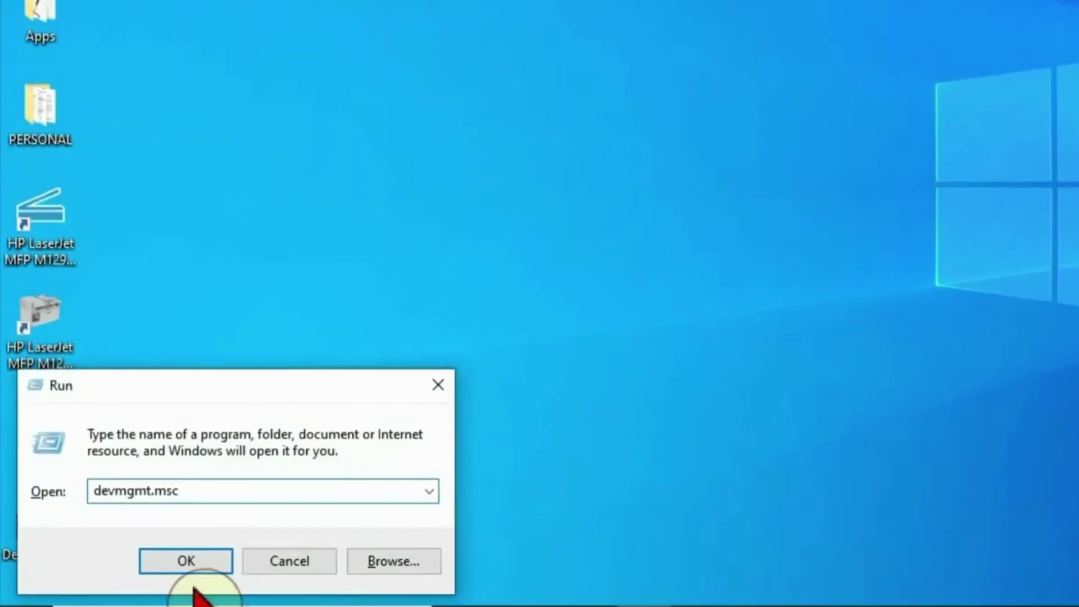
{"action": "left_click", "coordinate": [186, 561]}
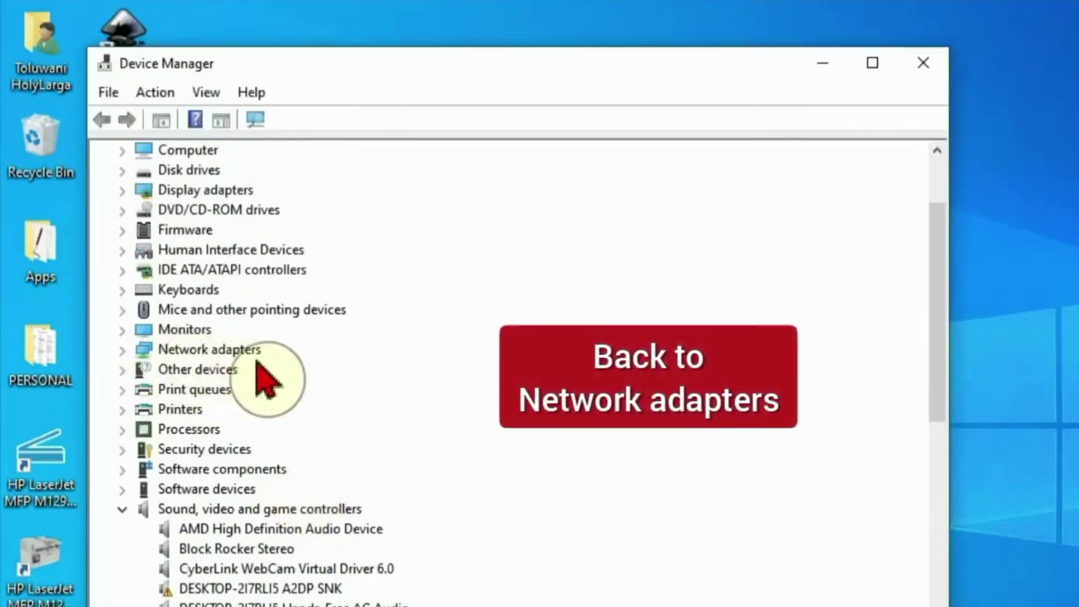
Step: Expand Network adapters and bring up the context menu for Microsoft Wi-Fi Direct Virtual Adapter #2
{"action": "double_click", "coordinate": [253, 354]}
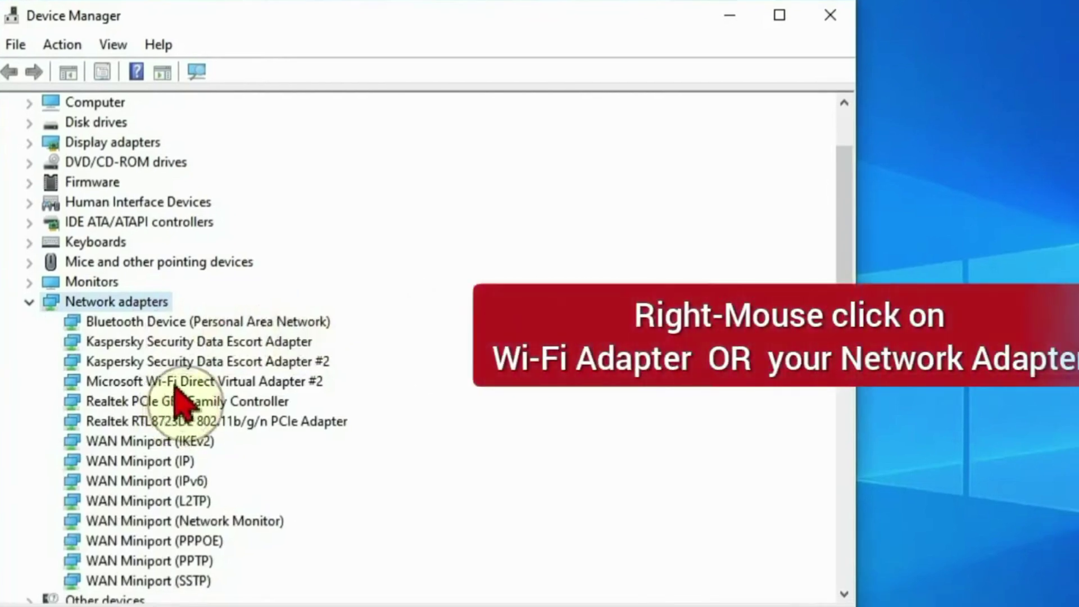
{"action": "right_click", "coordinate": [236, 384]}
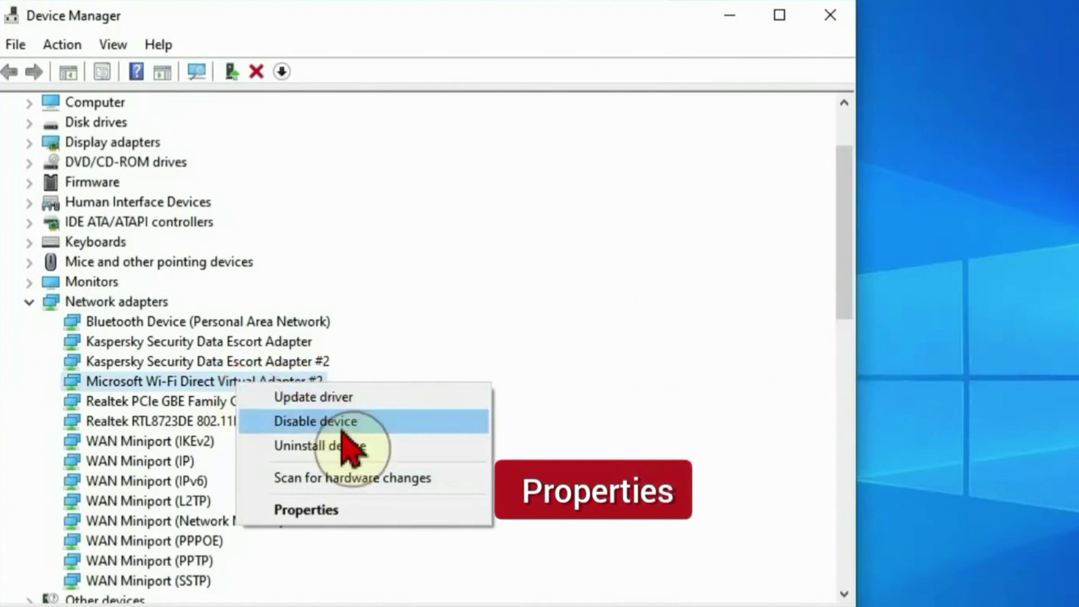
Step: Leave 'Allow the computer to turn off this device' unchecked in the adapter's Power Management settings
{"action": "left_click", "coordinate": [347, 512]}
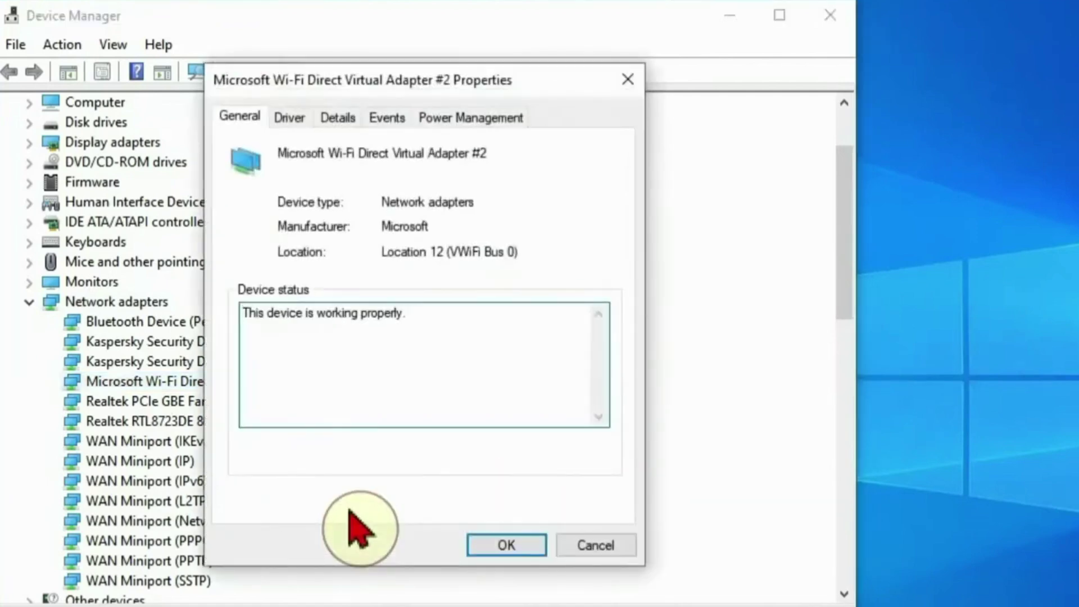
{"action": "left_click", "coordinate": [499, 119]}
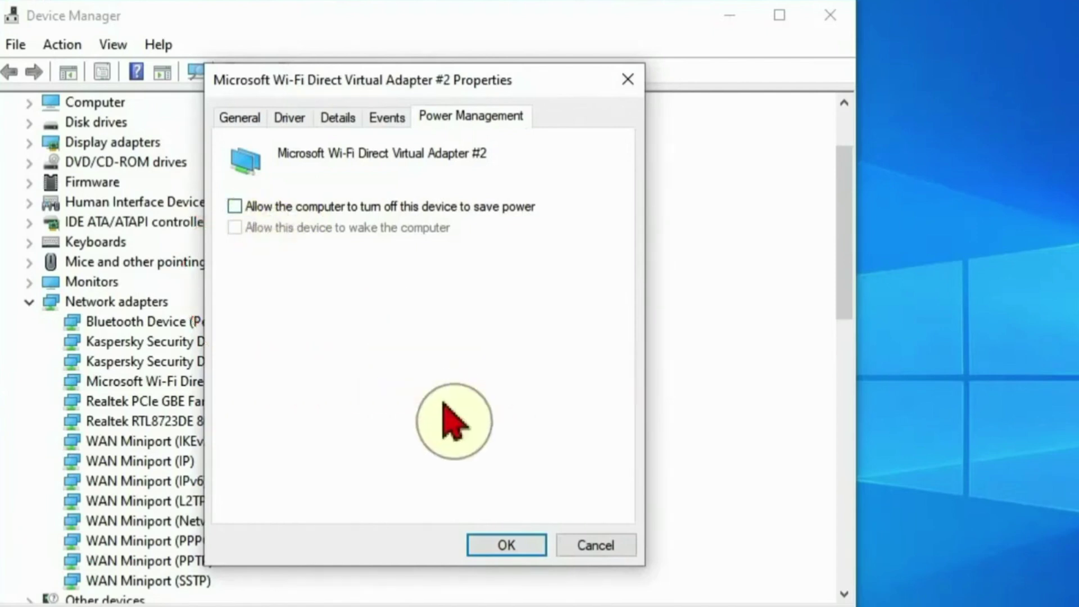
{"action": "left_click", "coordinate": [509, 545]}
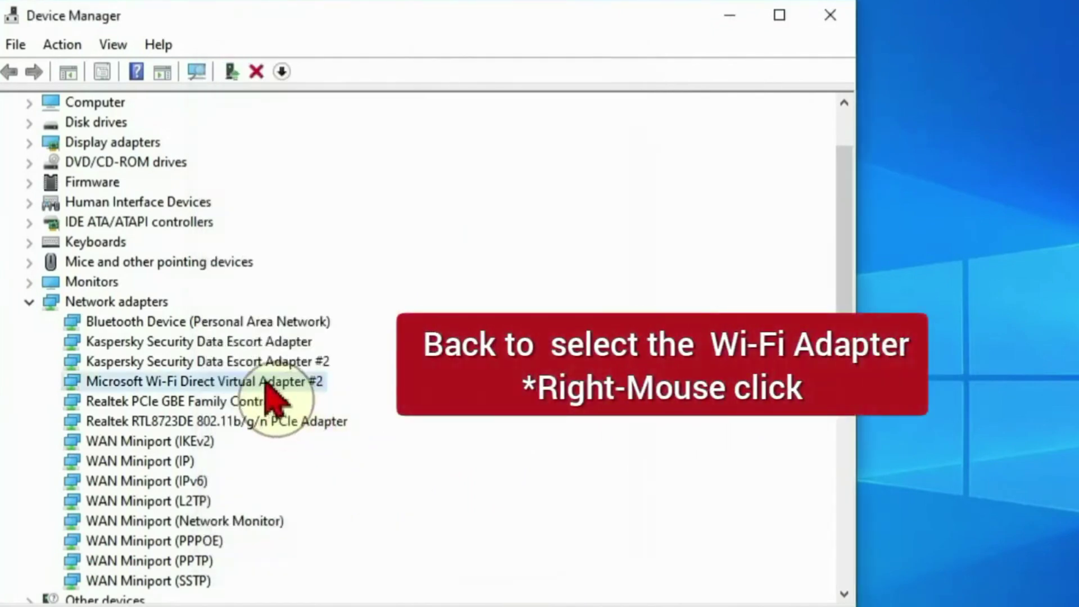
Step: Uninstall the Microsoft Wi-Fi Direct Virtual Adapter #2 from Device Manager, confirming the removal
{"action": "right_click", "coordinate": [201, 388]}
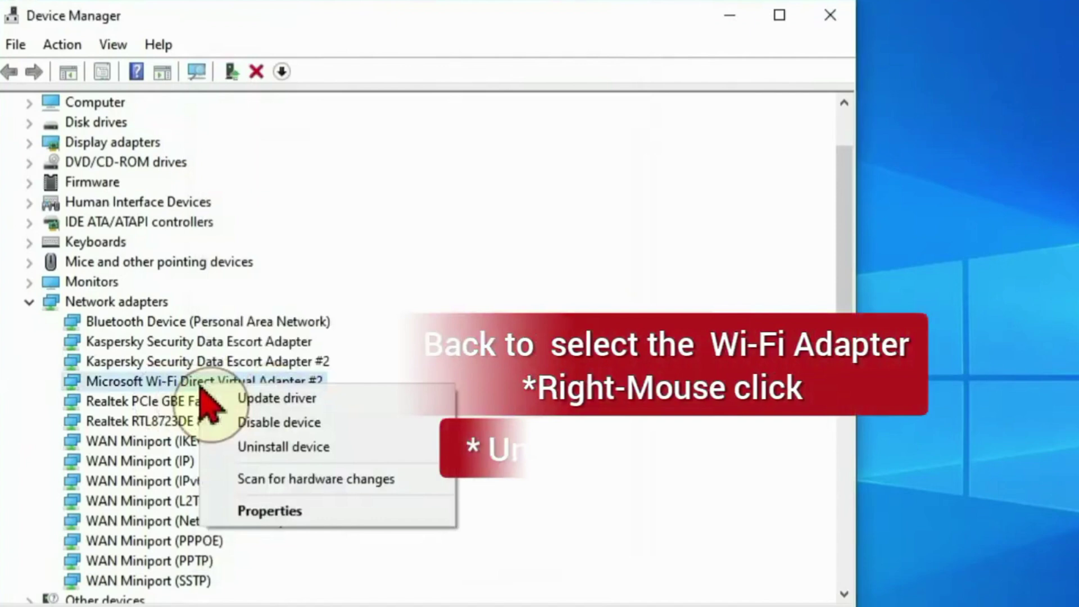
{"action": "left_click", "coordinate": [292, 447]}
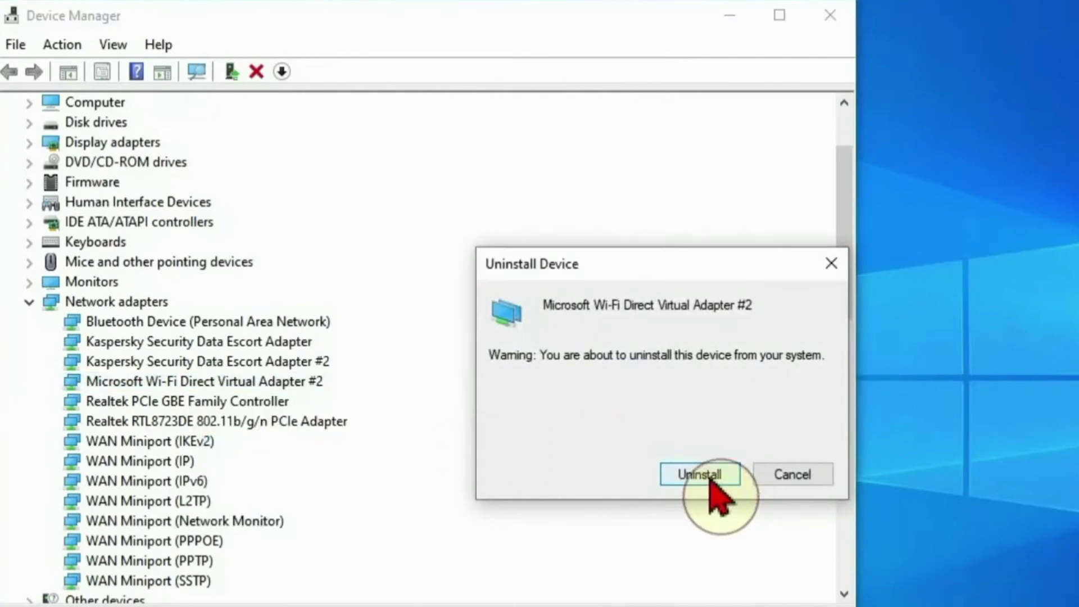
{"action": "left_click", "coordinate": [766, 475]}
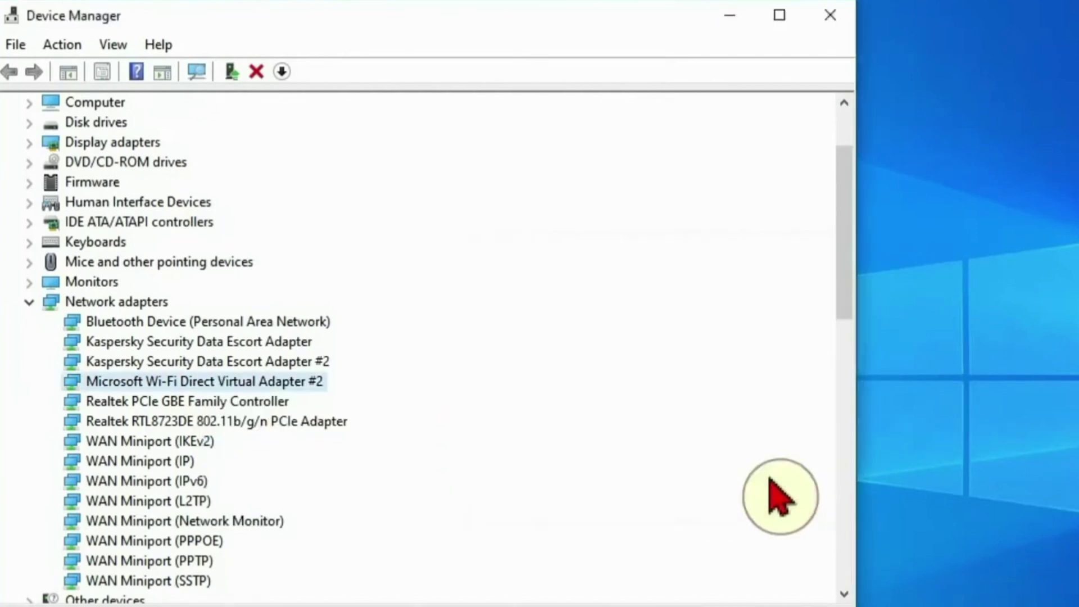
{"action": "right_click", "coordinate": [262, 388]}
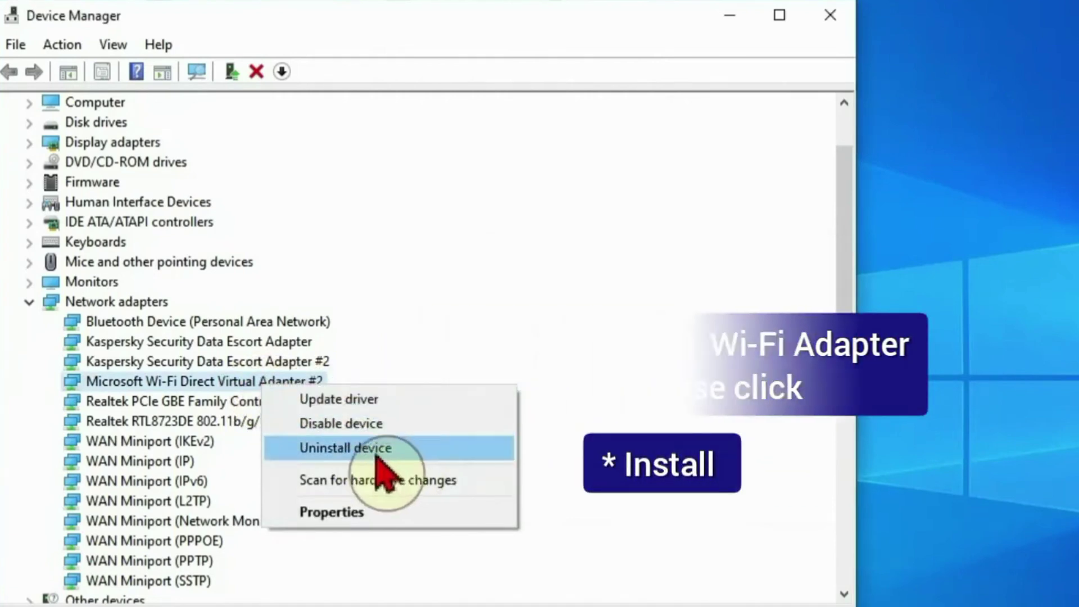
{"action": "left_click", "coordinate": [408, 449]}
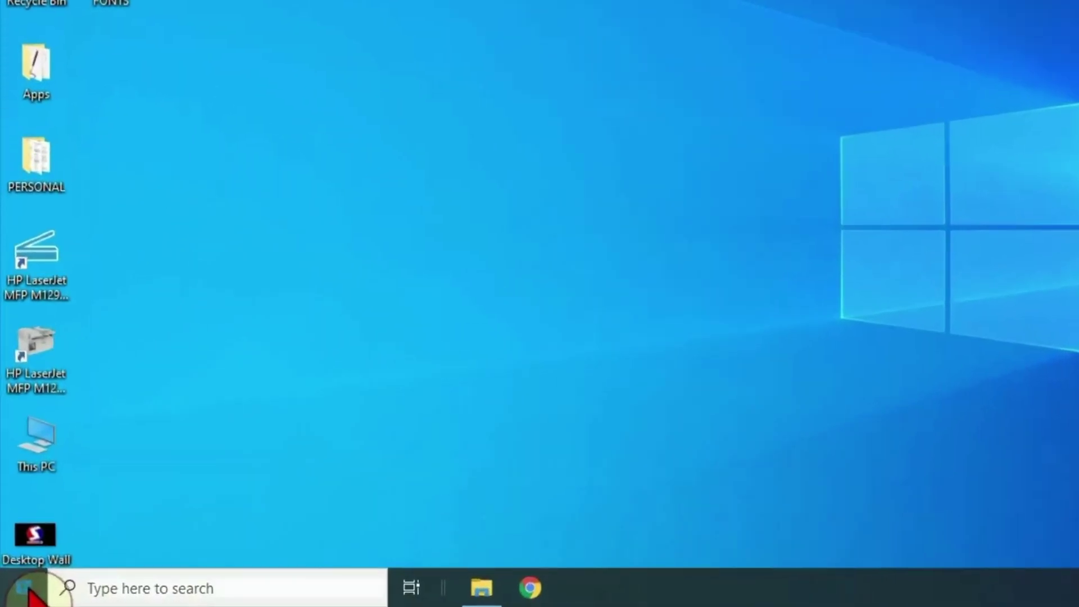
Step: Run Network reset from Network & Internet settings to reinstall all network adapters
{"action": "left_click", "coordinate": [20, 593]}
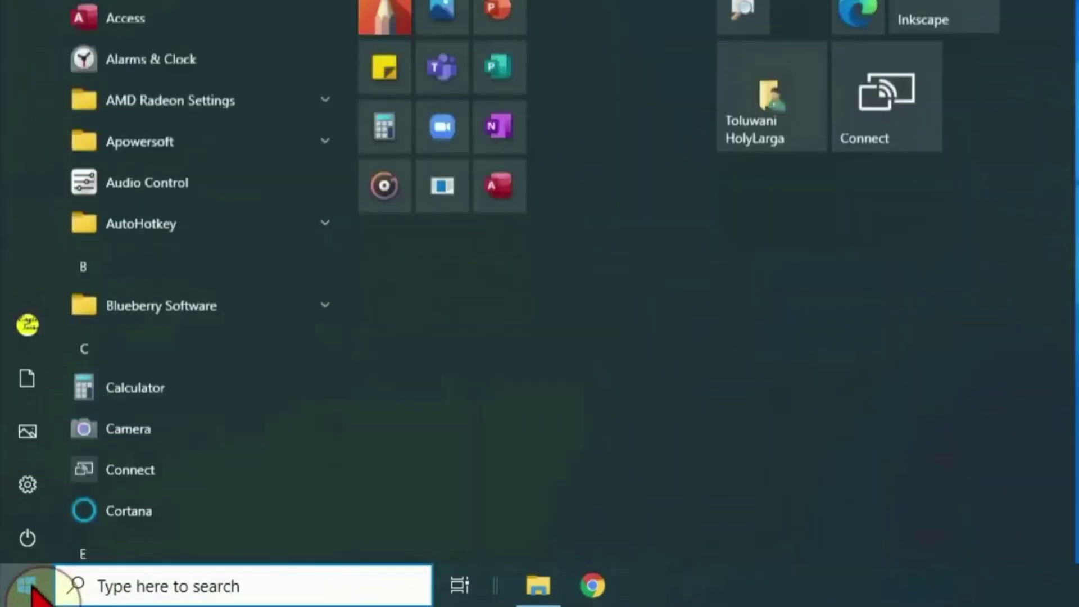
{"action": "left_click", "coordinate": [32, 495]}
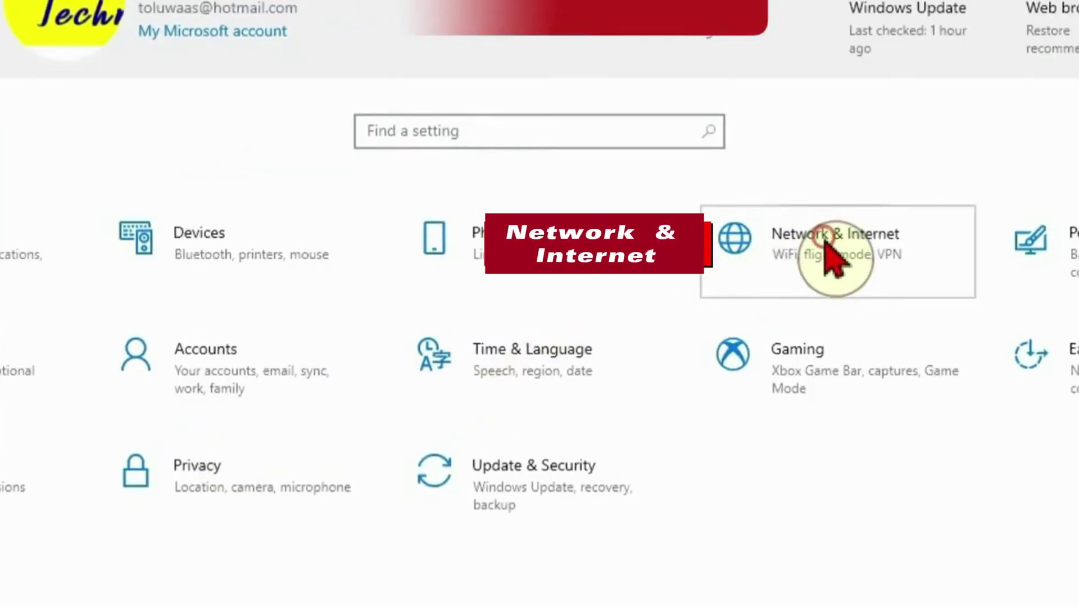
{"action": "left_click", "coordinate": [826, 247]}
{"action": "scroll", "coordinate": [731, 241], "scroll_direction": "down", "scroll_amount": 5}
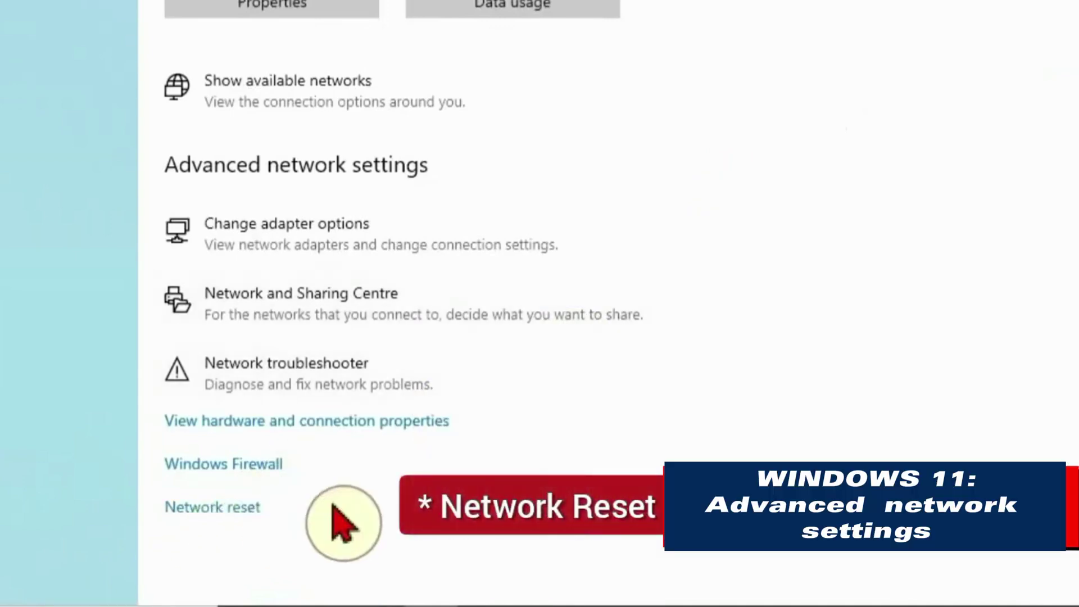
{"action": "left_click", "coordinate": [246, 509]}
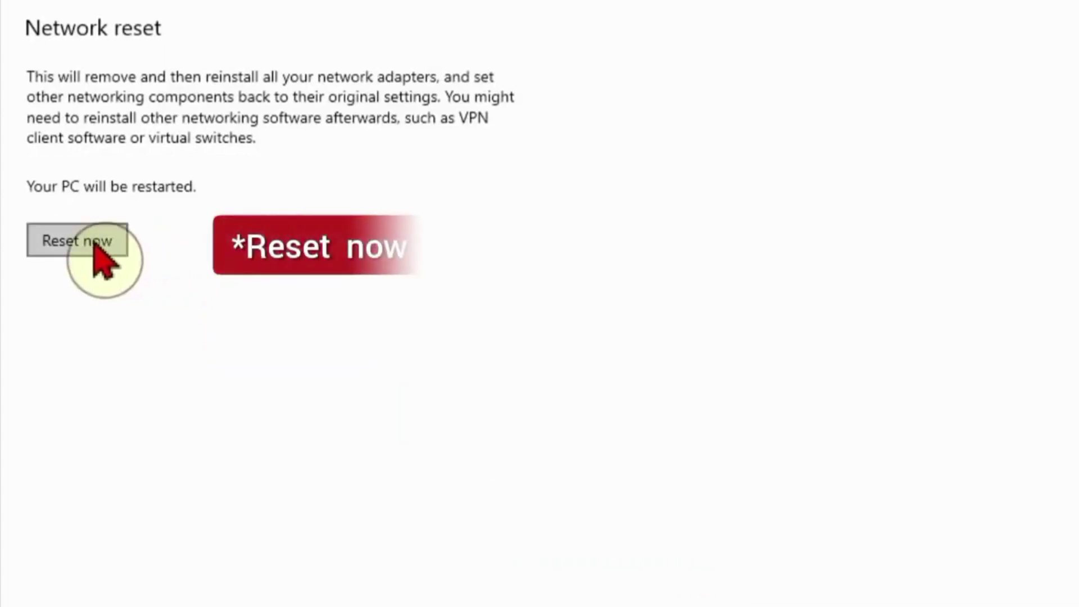
{"action": "left_click", "coordinate": [94, 241]}
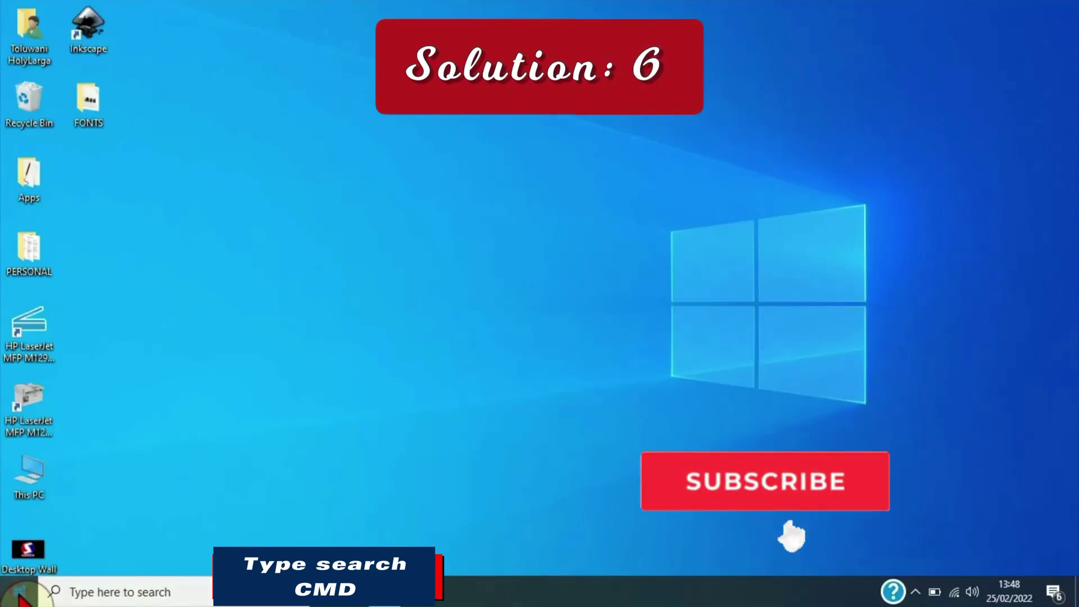
Step: In Command Prompt, run 'netsh winsock reset' and 'netsh int ip reset resetlog.txt'
{"action": "left_click", "coordinate": [20, 596]}
{"action": "type", "text": "cmd"}
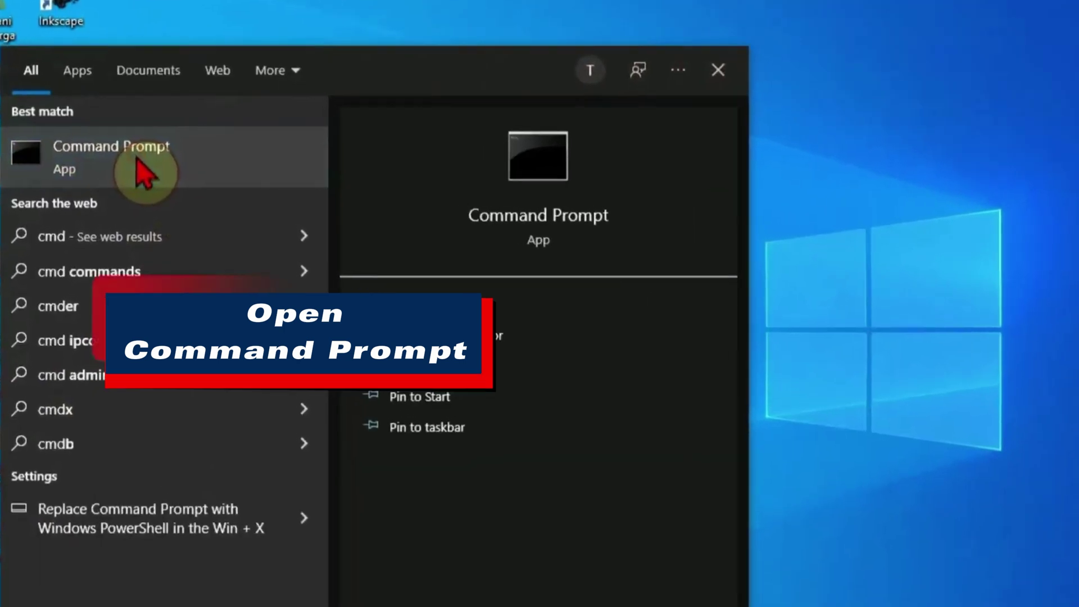
{"action": "left_click", "coordinate": [152, 168]}
{"action": "type", "text": "nets"}
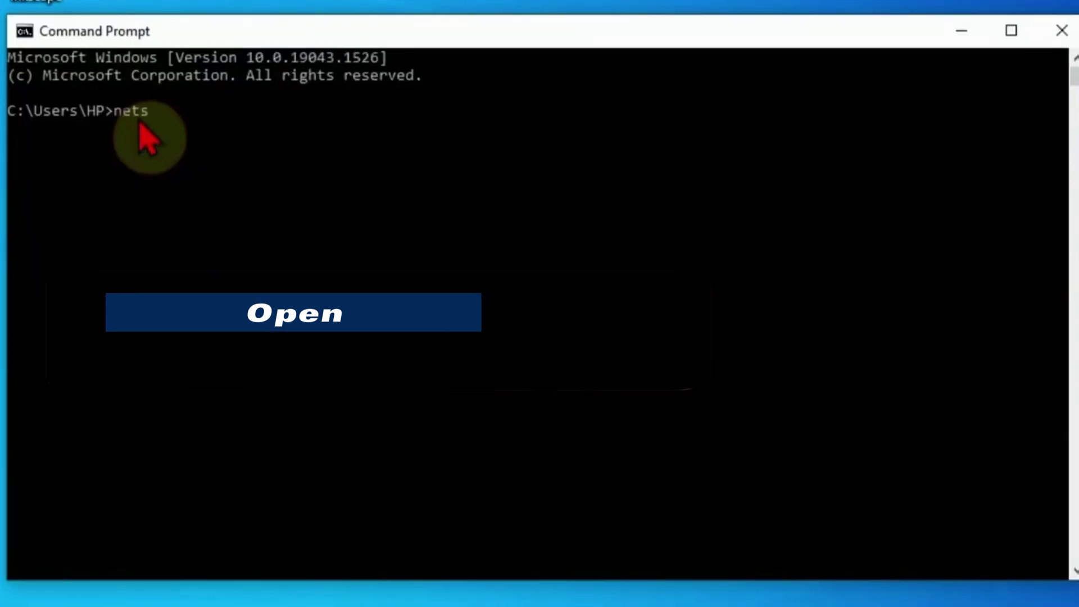
{"action": "type", "text": "h win"}
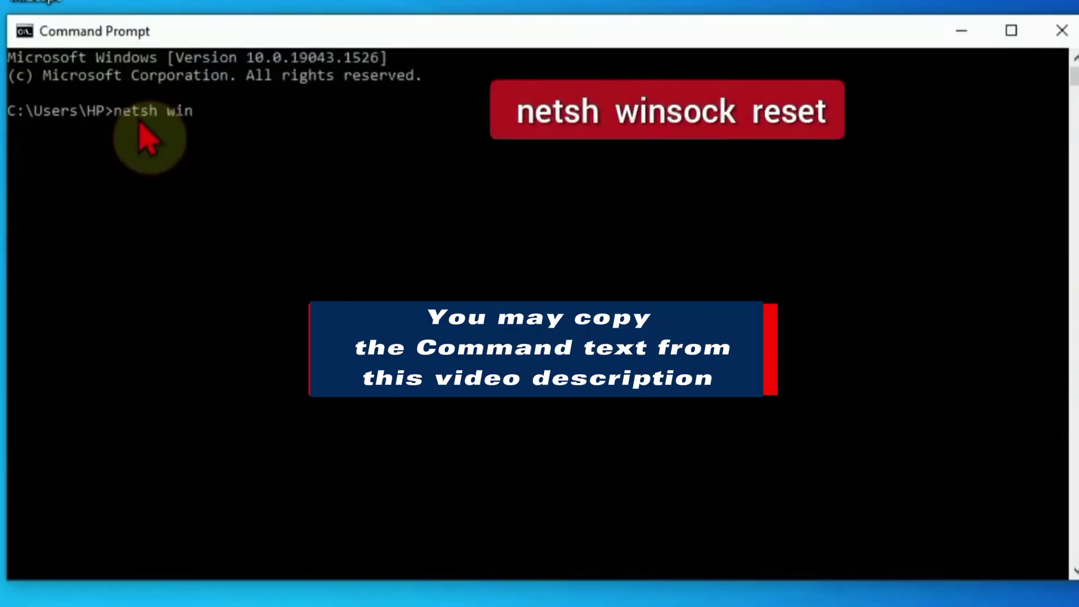
{"action": "type", "text": "sock"}
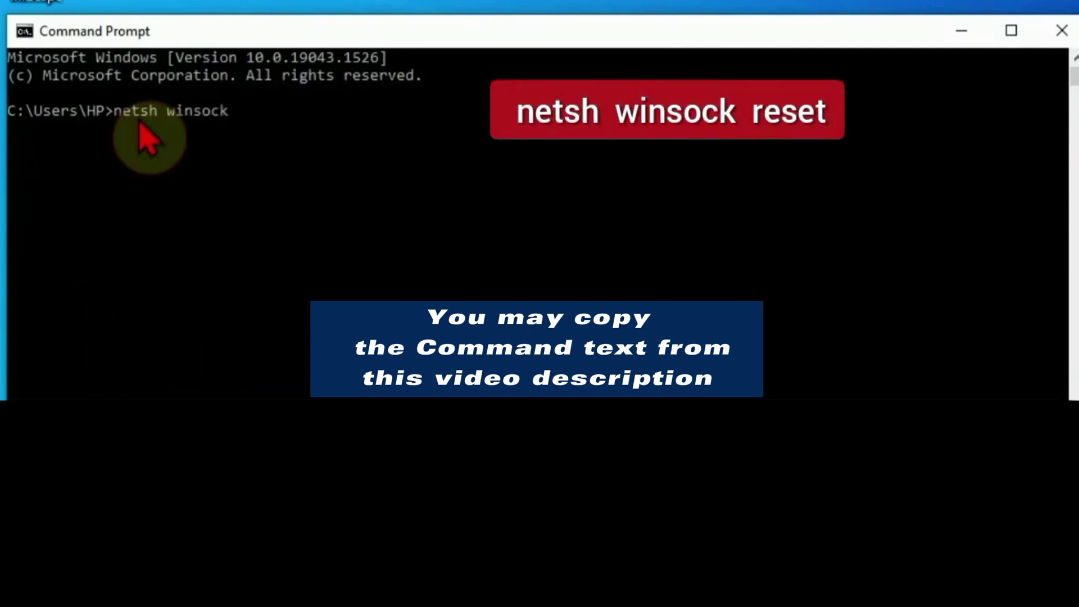
{"action": "type", "text": " reset"}
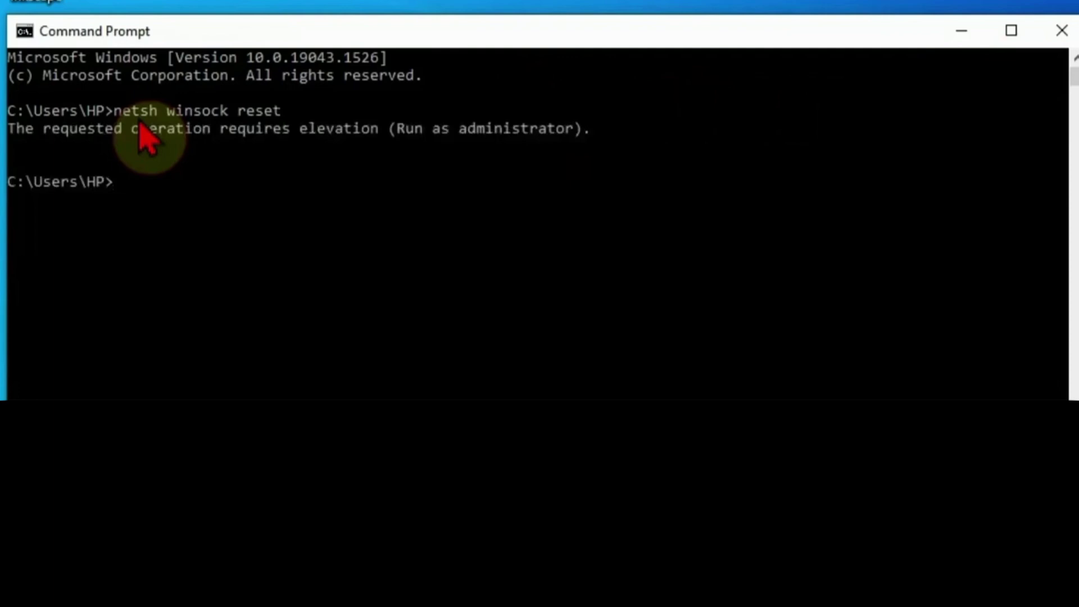
{"action": "type", "text": "netsh"}
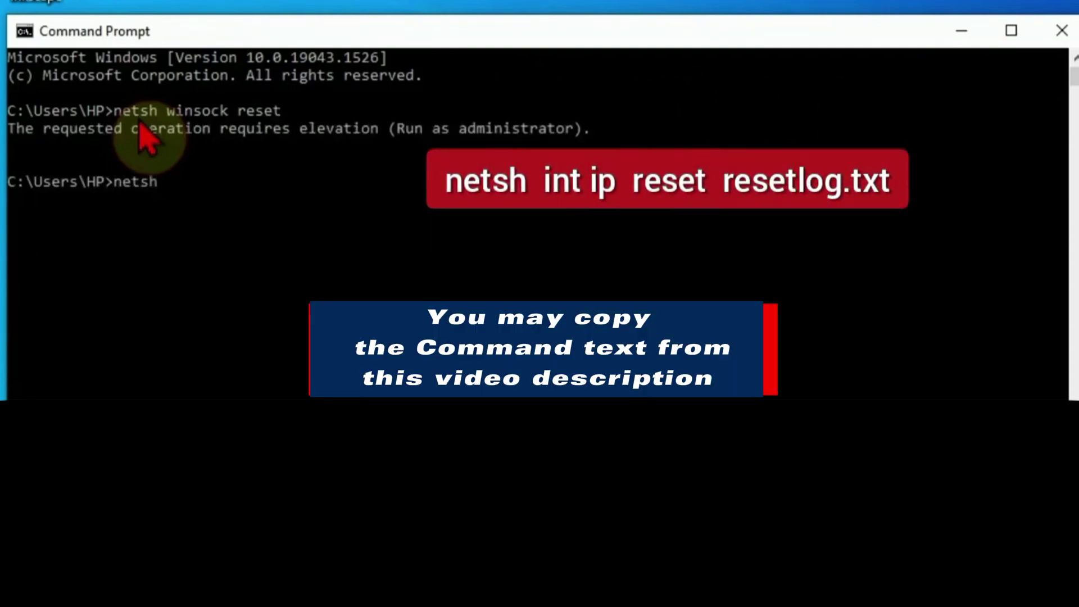
{"action": "type", "text": " int ip reset"}
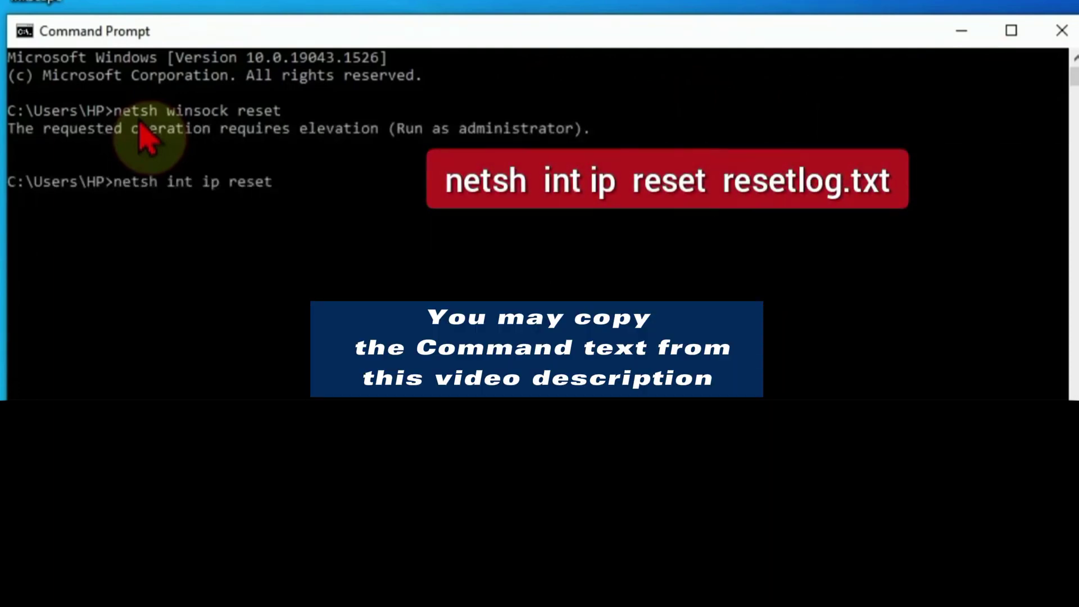
{"action": "type", "text": " resetlog.txt"}
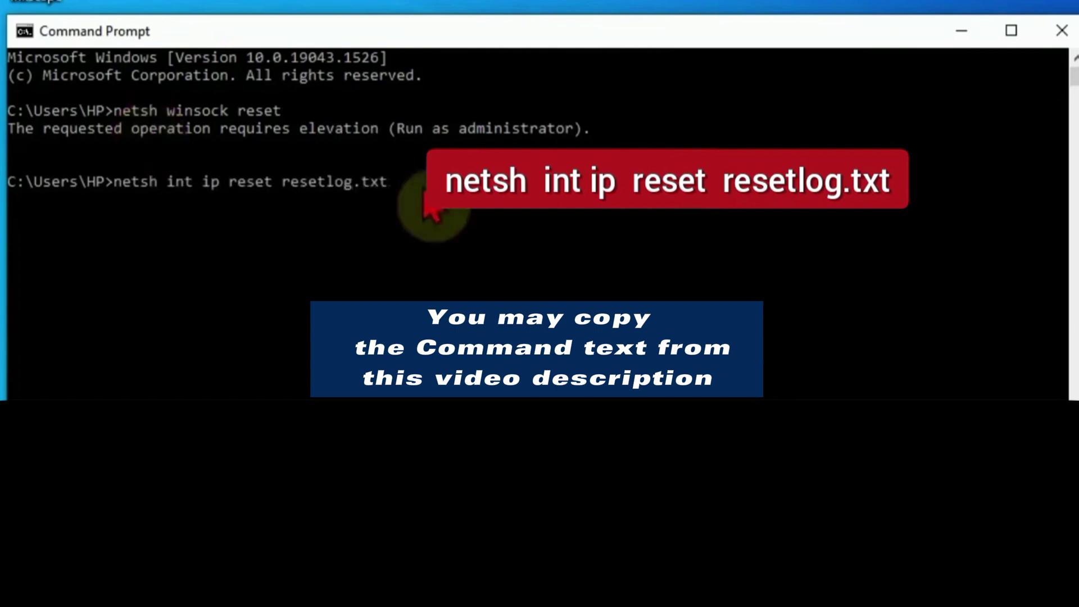
{"action": "key", "text": "Return"}
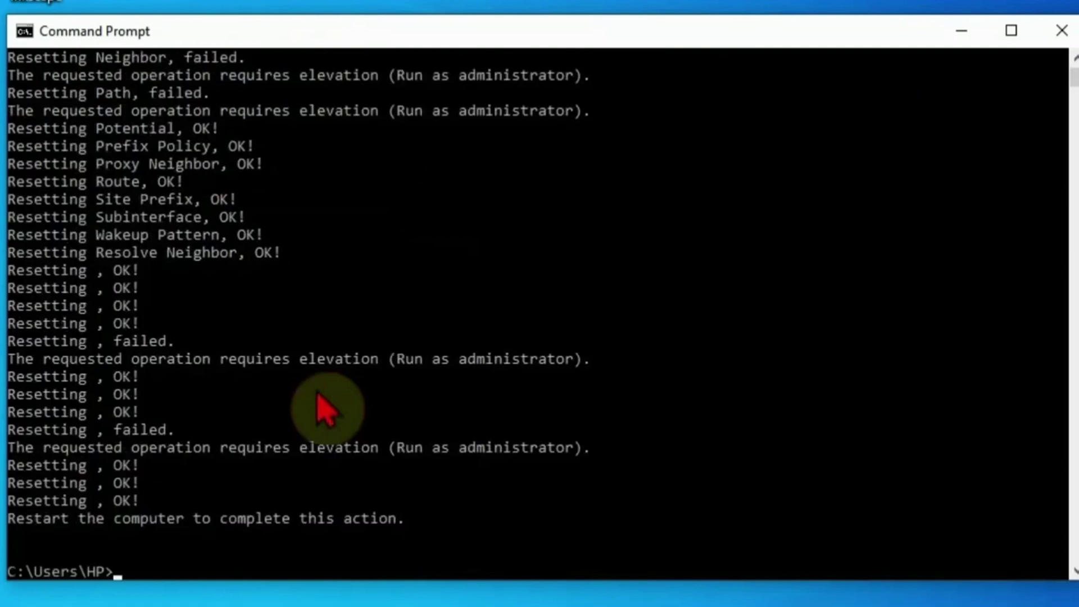
{"action": "scroll", "coordinate": [325, 419], "scroll_direction": "down", "scroll_amount": 6}
{"action": "scroll", "coordinate": [323, 368], "scroll_direction": "up", "scroll_amount": 1}
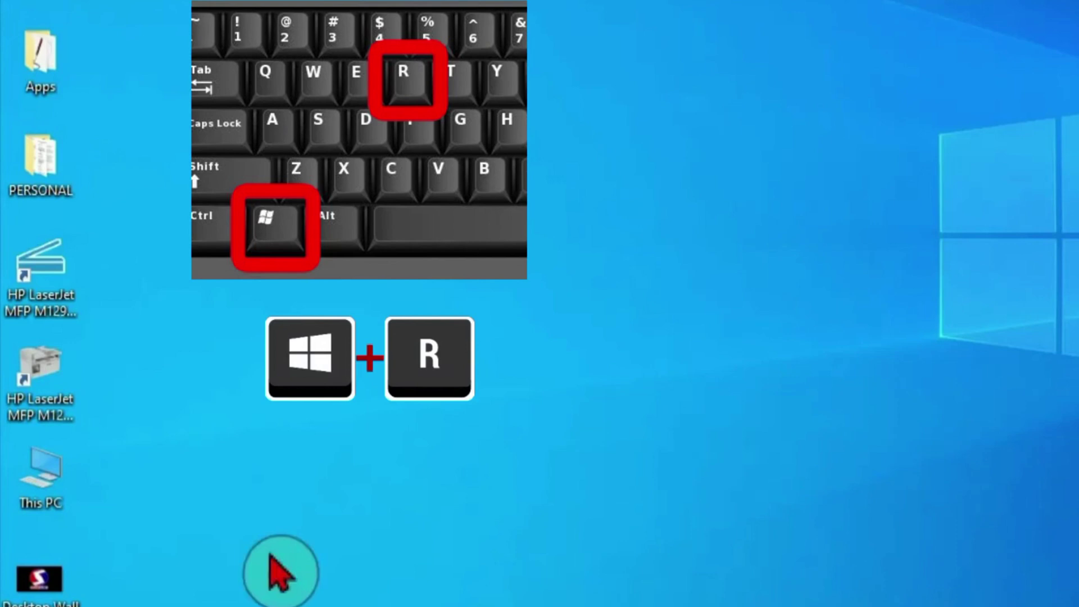
Step: Enter msconfig in the Win+R Run dialog
{"action": "key", "text": "super+r"}
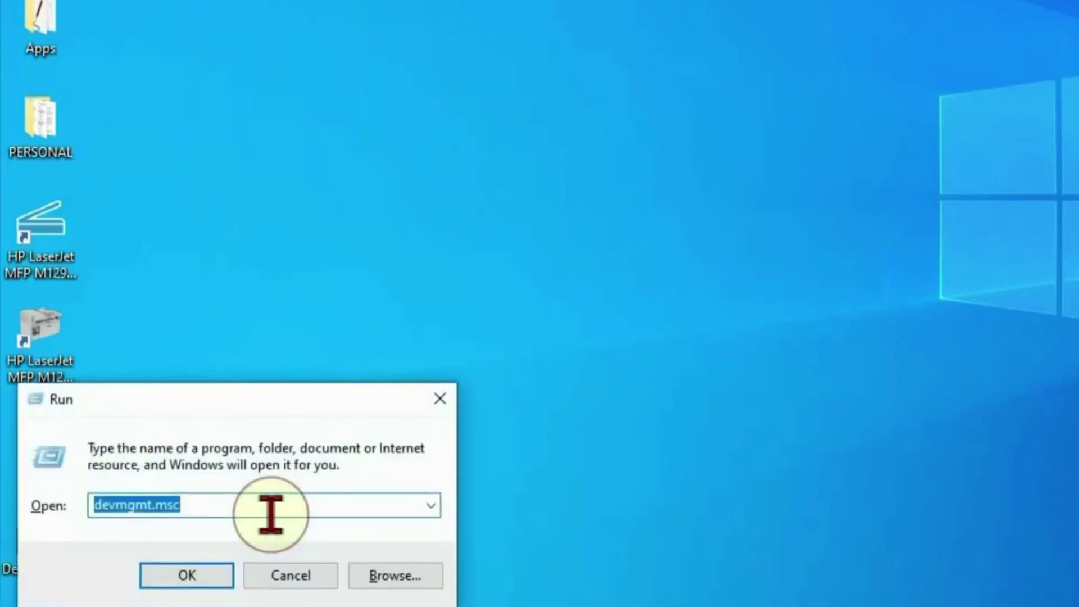
{"action": "type", "text": "msconfig"}
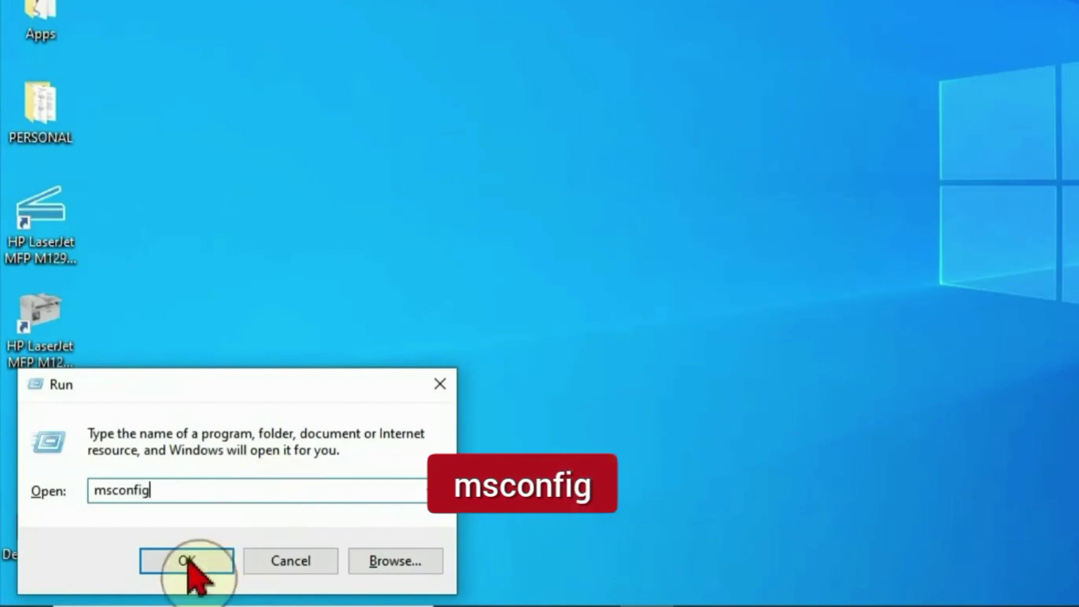
Step: Launch System Configuration, enable all services on the Services tab, then apply and confirm
{"action": "left_click", "coordinate": [209, 562]}
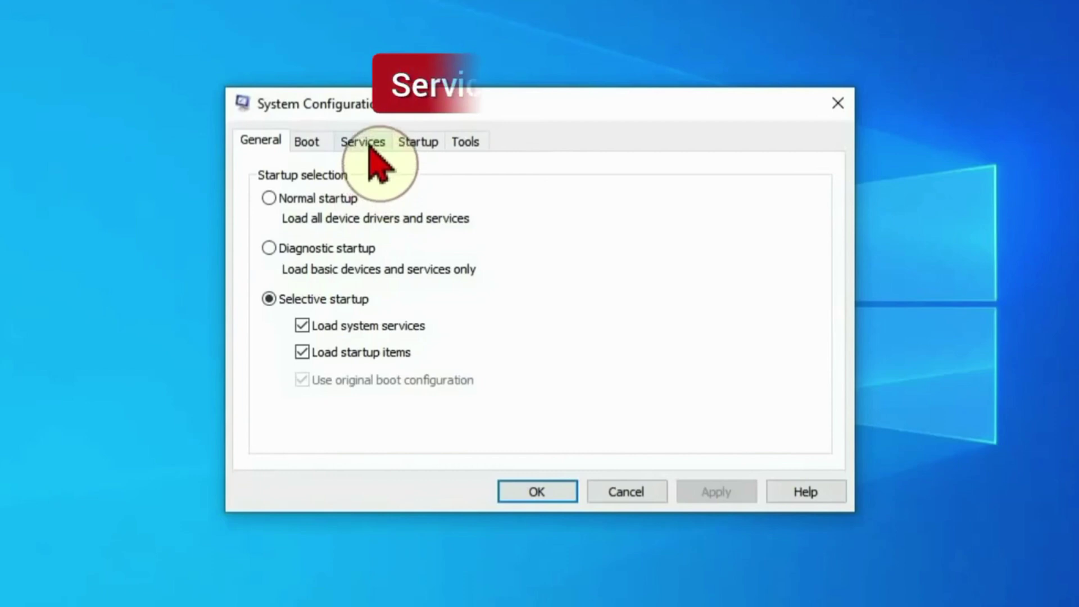
{"action": "left_click", "coordinate": [436, 105]}
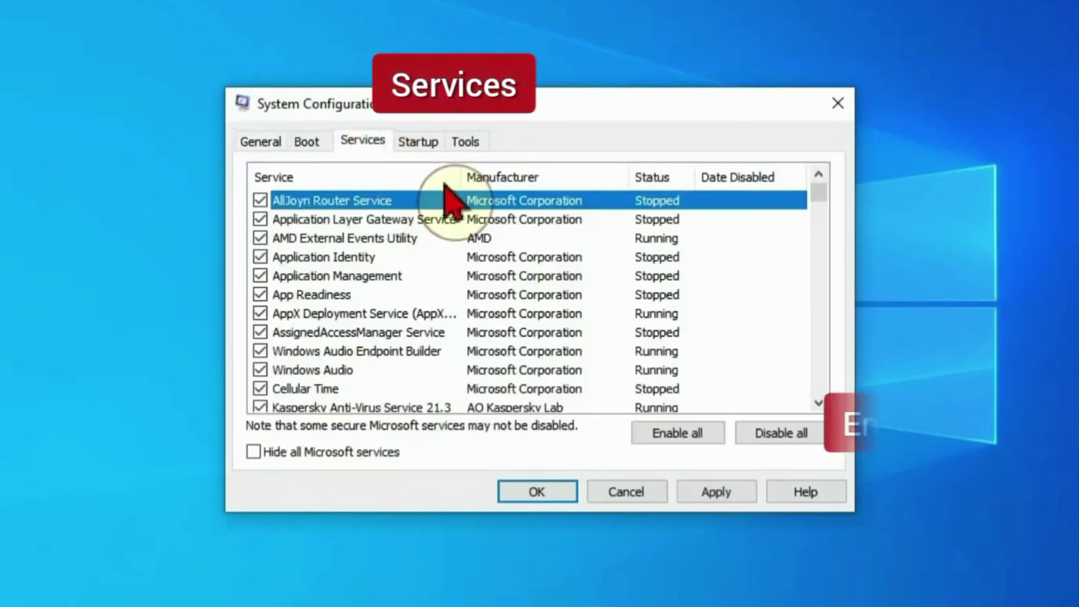
{"action": "left_click", "coordinate": [675, 435]}
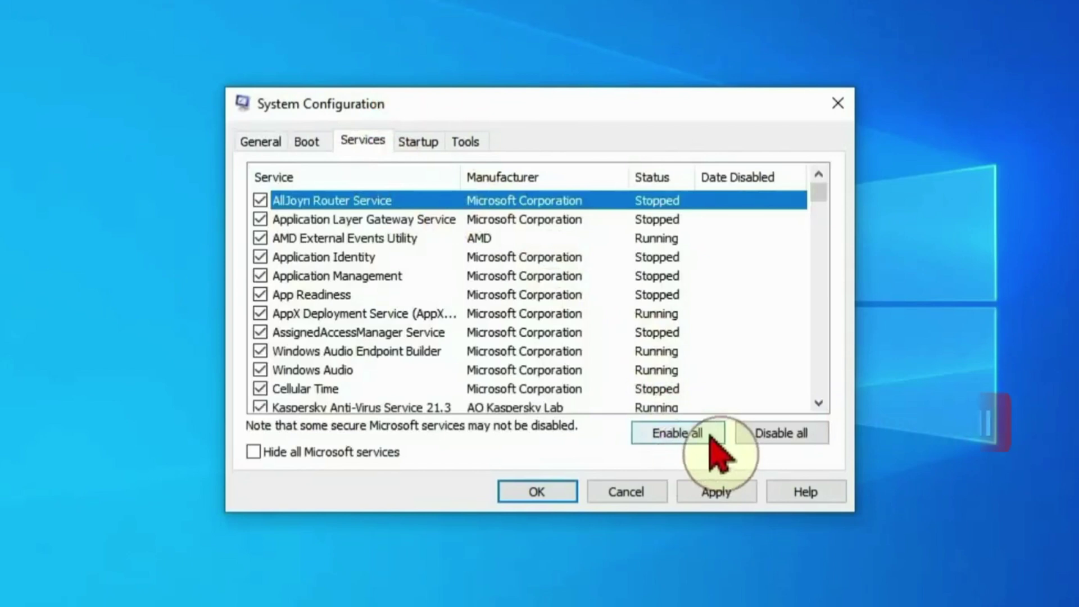
{"action": "left_click", "coordinate": [725, 493]}
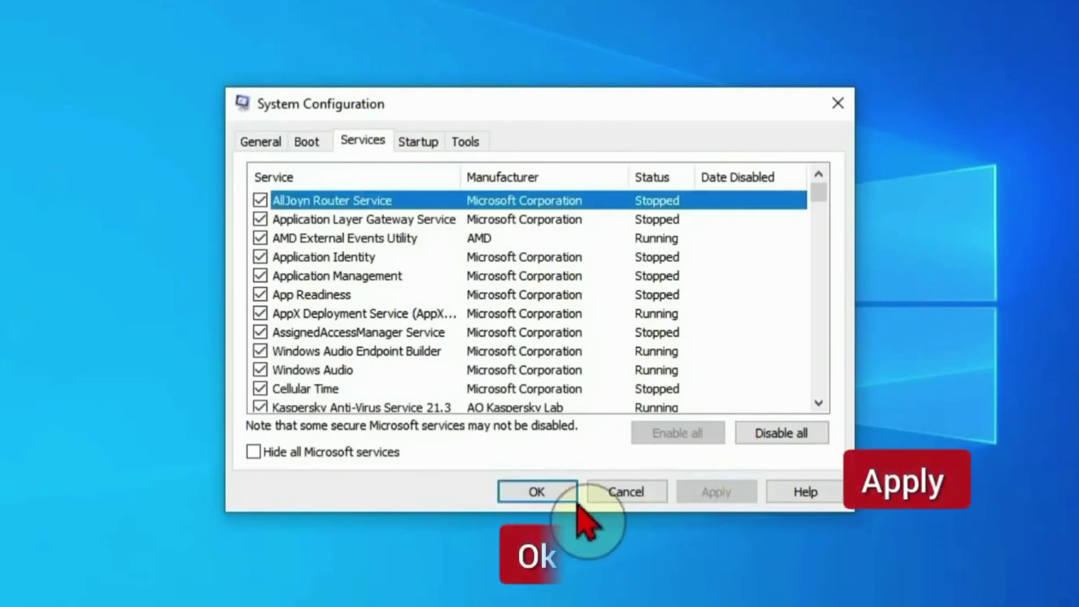
{"action": "left_click", "coordinate": [554, 496]}
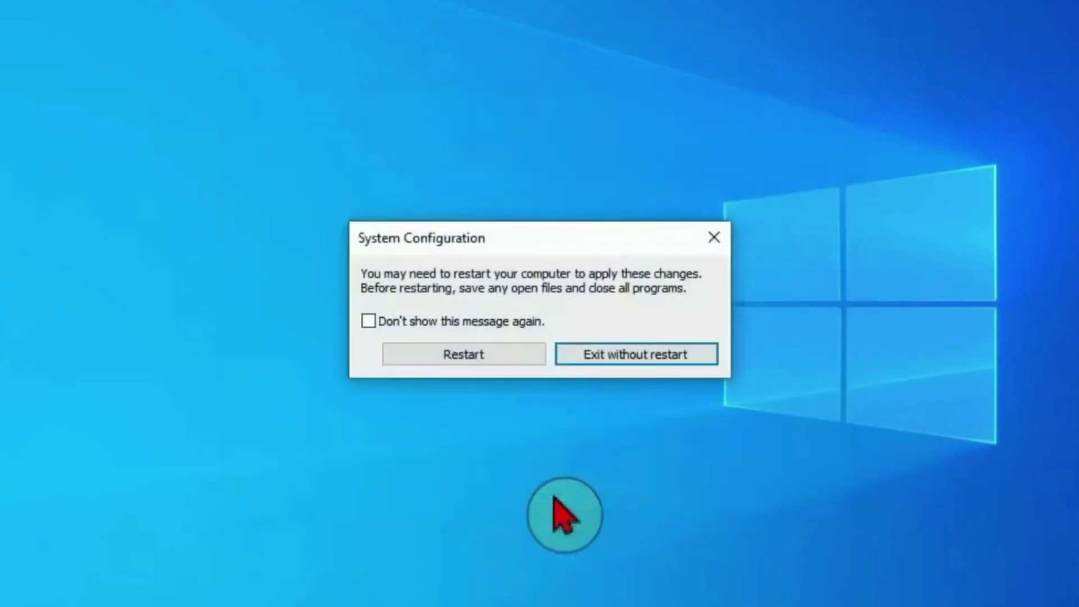